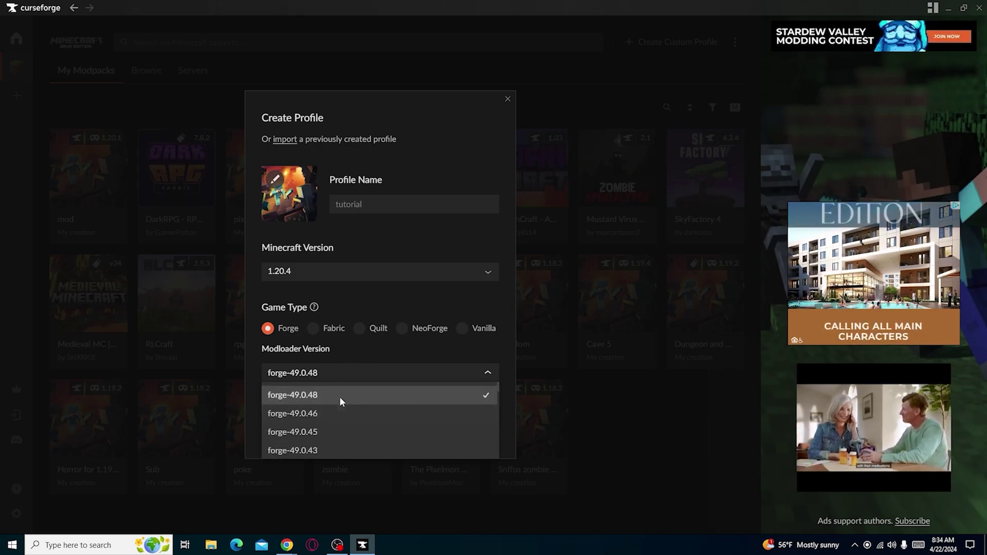
- Set the Minecraft version to 1.20.1 and create the 'tutorial' Forge profile
scroll(343, 414, "down", 2)
scroll(355, 411, "up", 2)
scroll(346, 415, "down", 1)
scroll(370, 418, "up", 1)
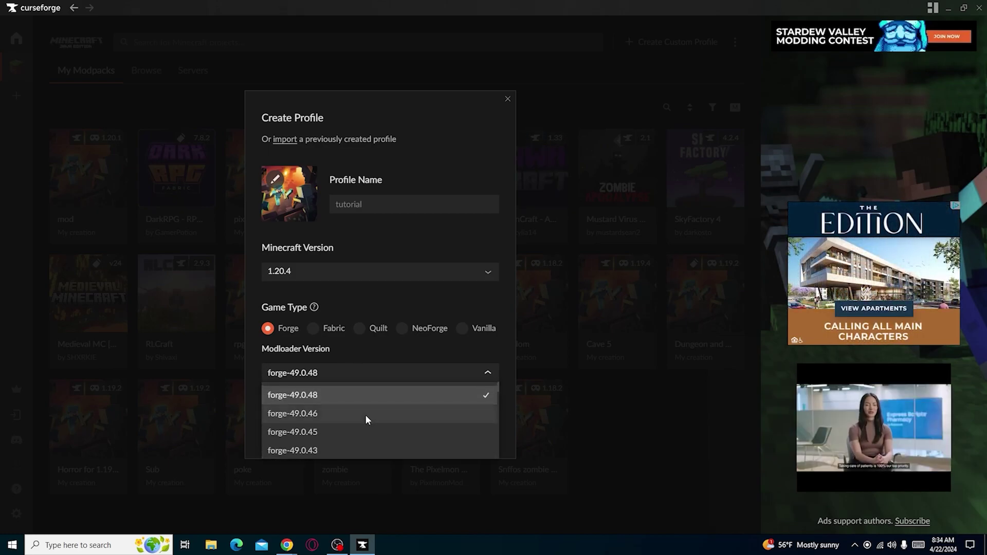
left_click(425, 372)
left_click(455, 272)
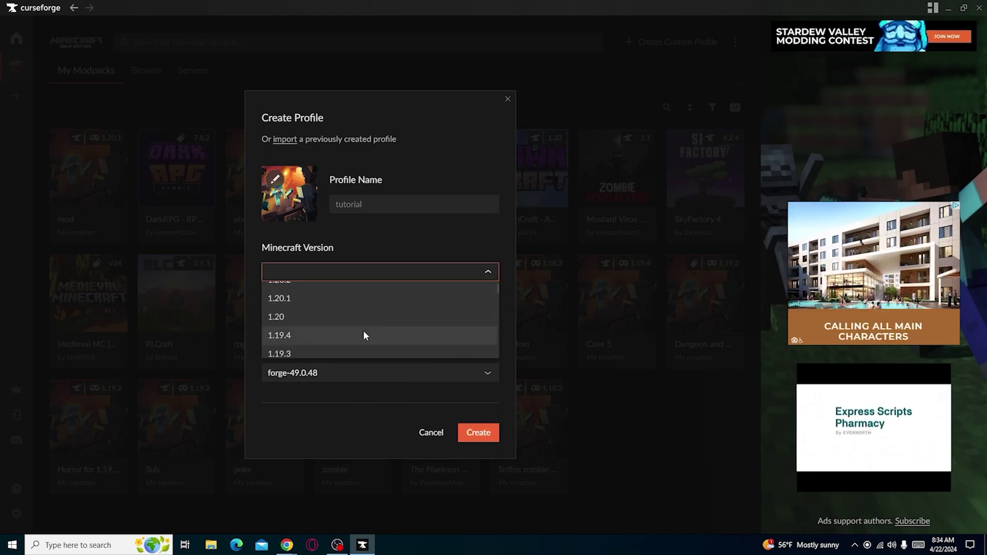
left_click(362, 298)
left_click(482, 432)
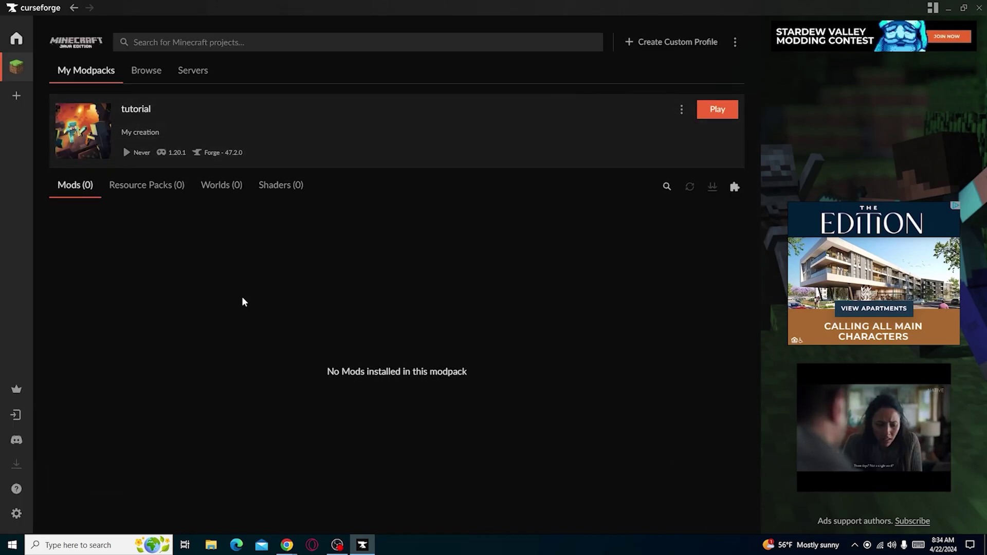
- Browse the Forge 1.20.1 mod catalogue and look through the mod category filters
left_click(734, 187)
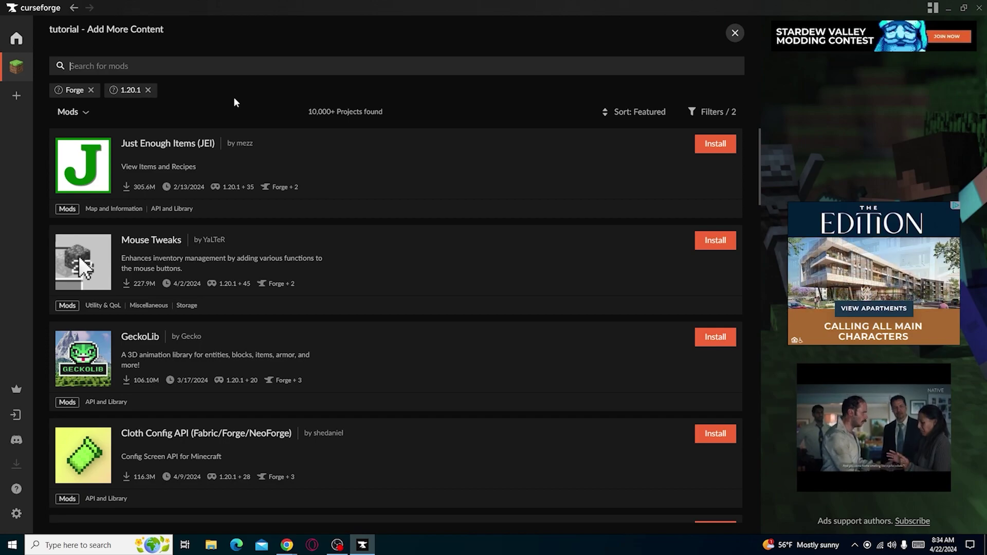
scroll(424, 259, "down", 18)
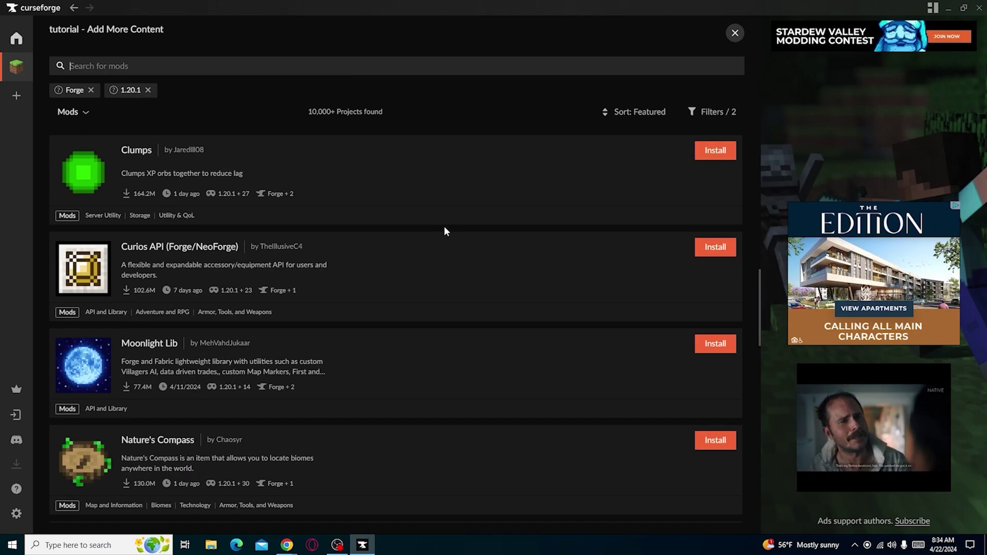
scroll(460, 259, "up", 18)
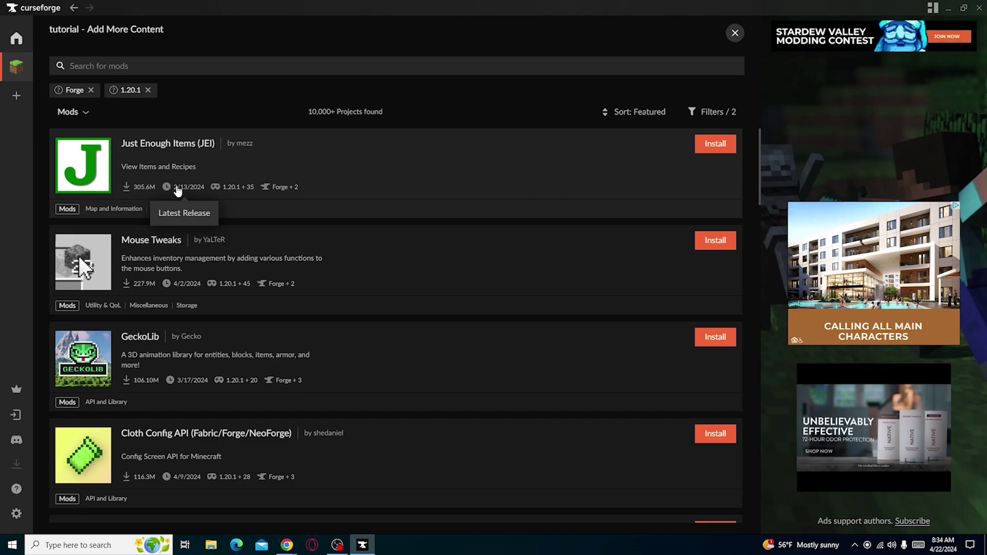
mouse_move(224, 191)
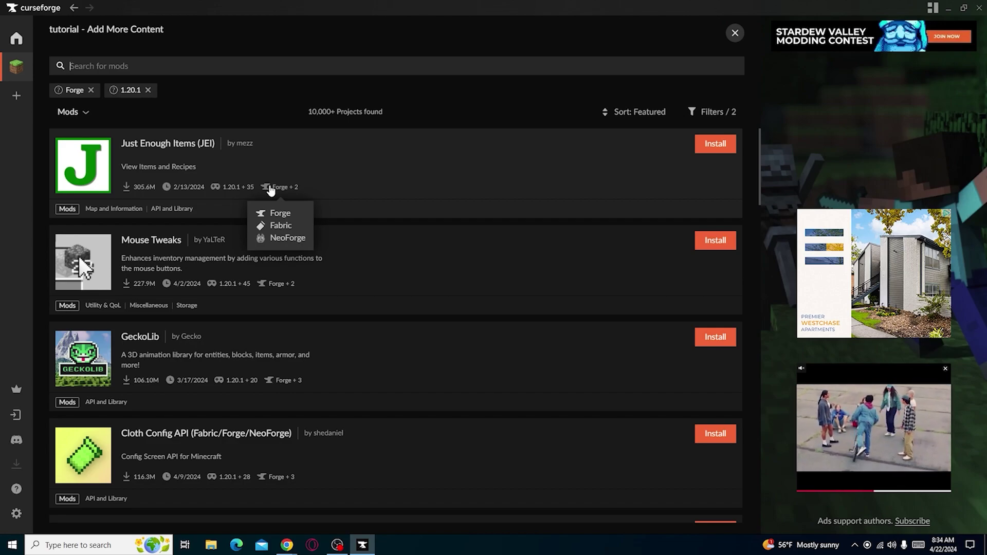
left_click(717, 111)
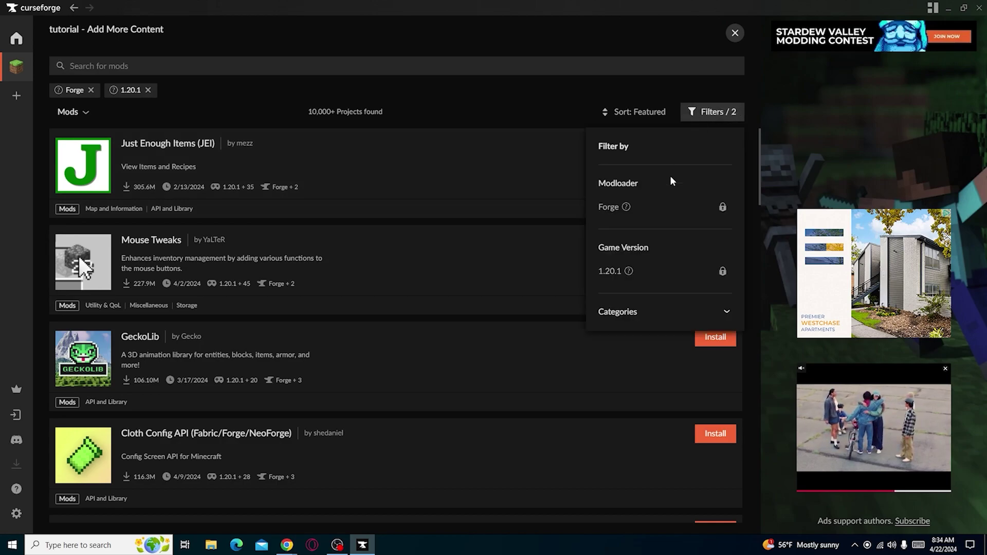
left_click(724, 310)
scroll(710, 318, "down", 3)
scroll(731, 289, "up", 3)
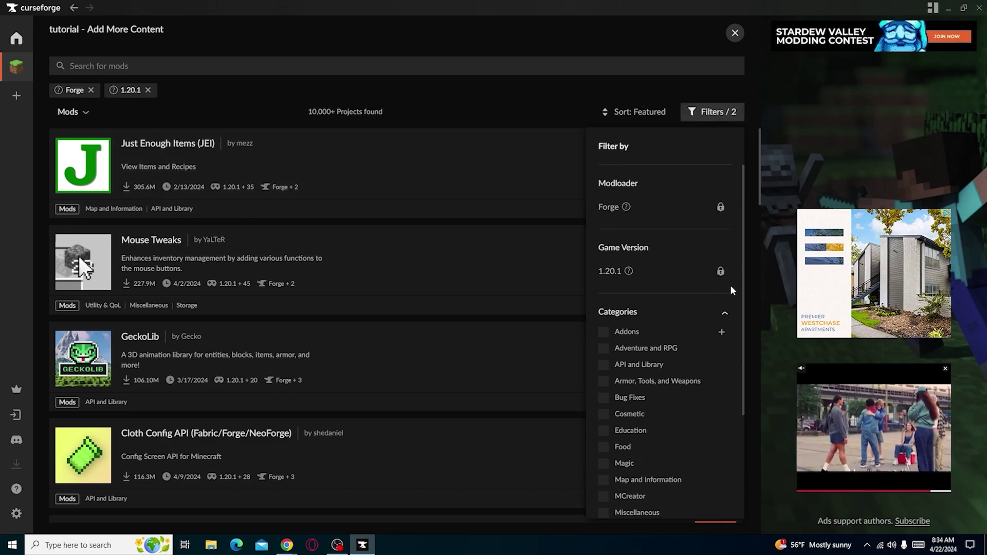
left_click(724, 315)
- Sort mods by Popularity, switch back to Featured, and install Just Enough Items (JEI)
left_click(632, 114)
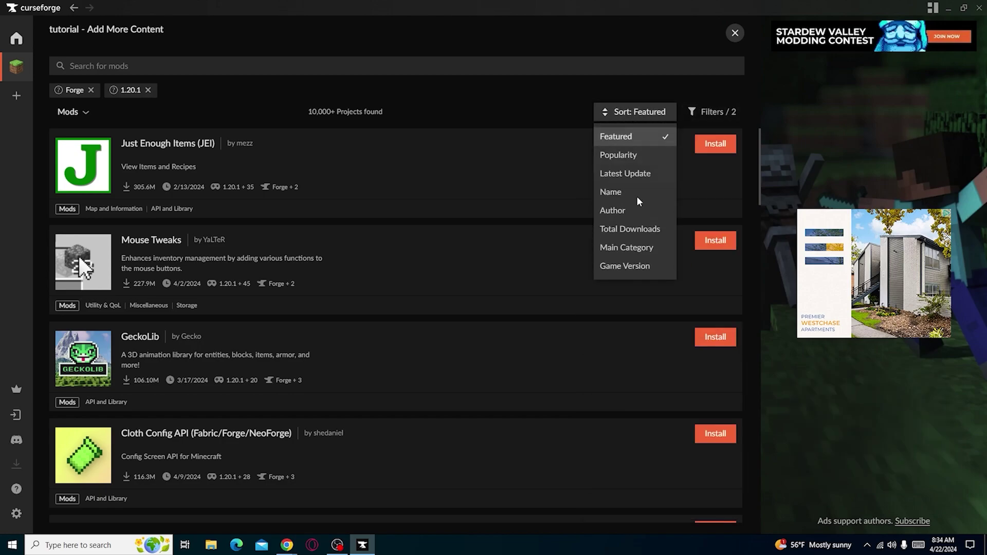
left_click(645, 155)
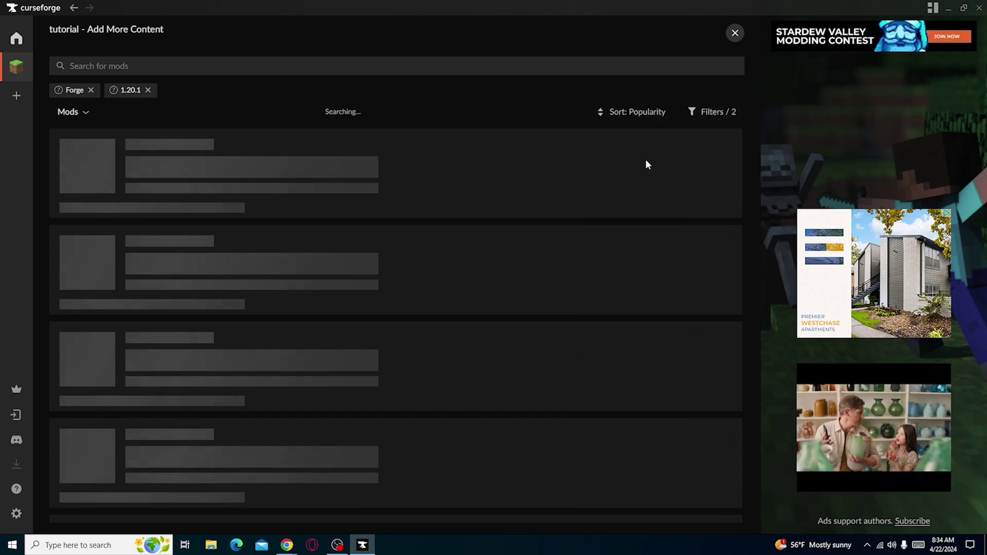
left_click(625, 116)
left_click(633, 136)
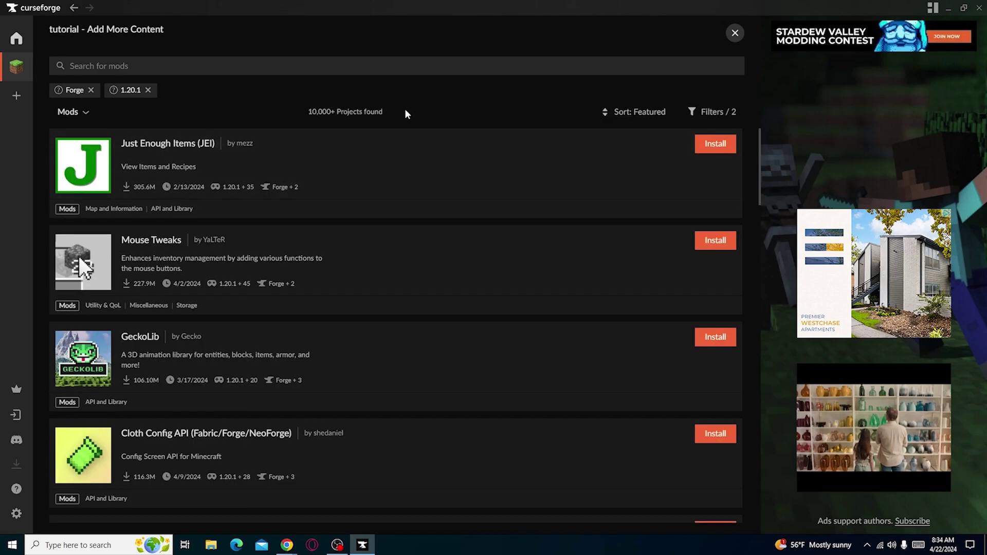
left_click(709, 149)
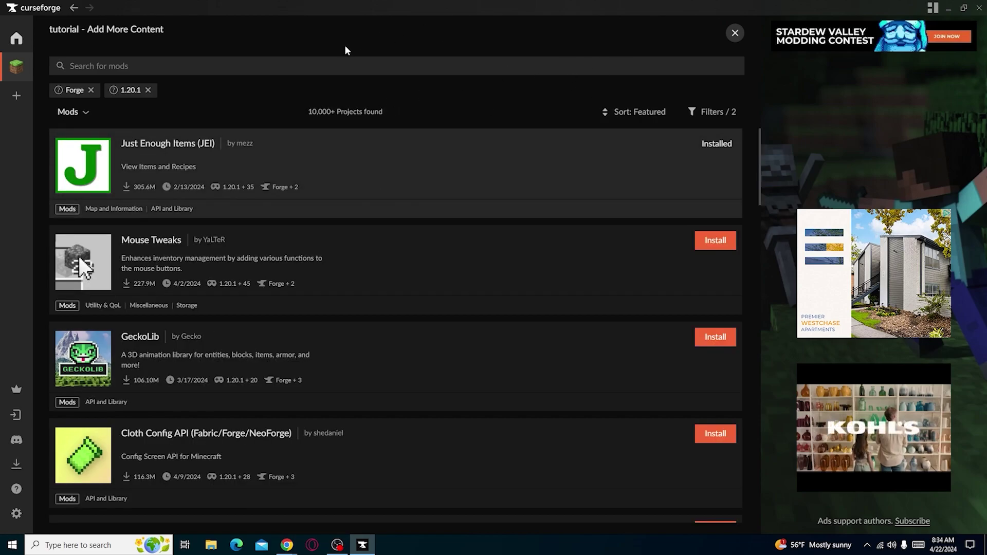
left_click(323, 65)
- Search 'ru' after a failed 'rudium' search and install the Rubidium mod
type("r")
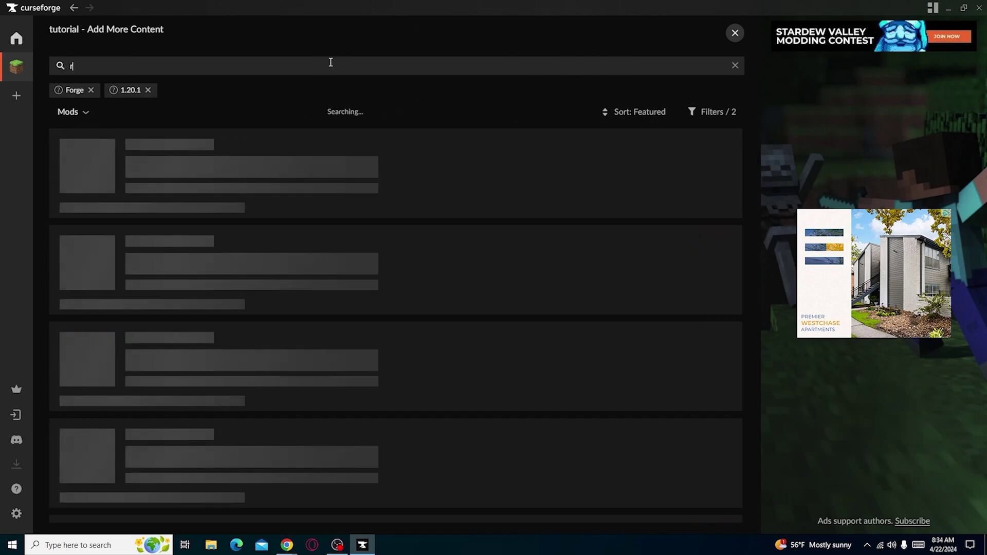
type("udium")
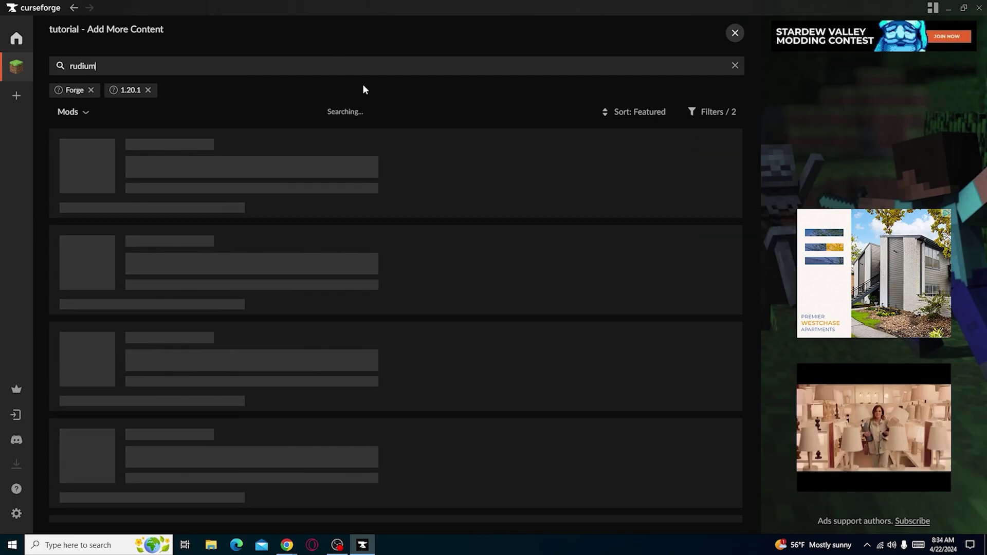
left_click(734, 66)
left_click(422, 59)
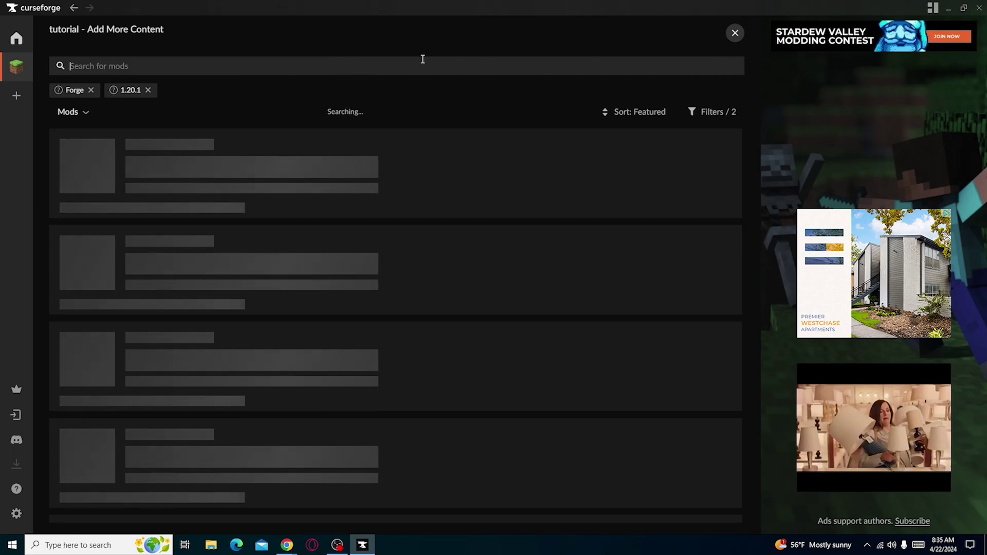
type("rudium")
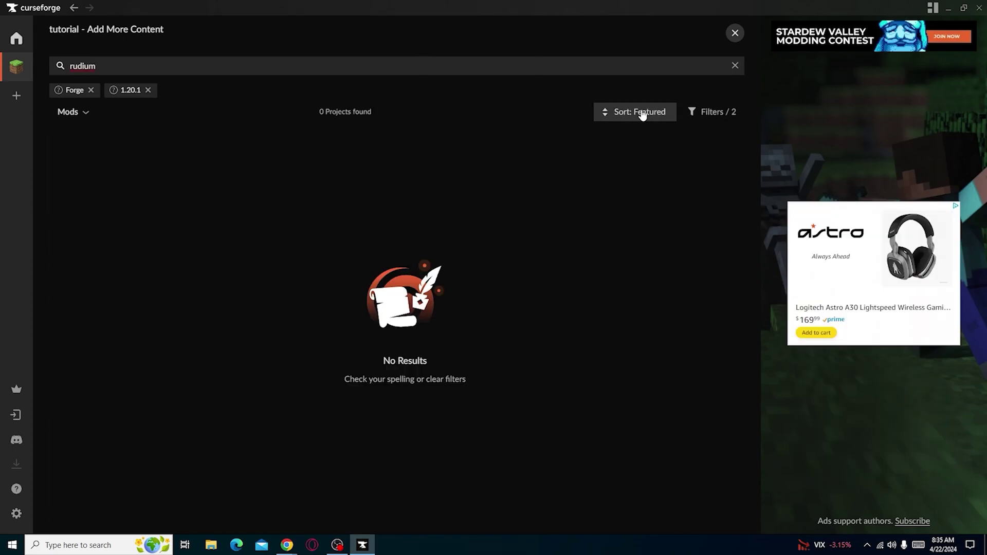
left_click(735, 65)
type("ru")
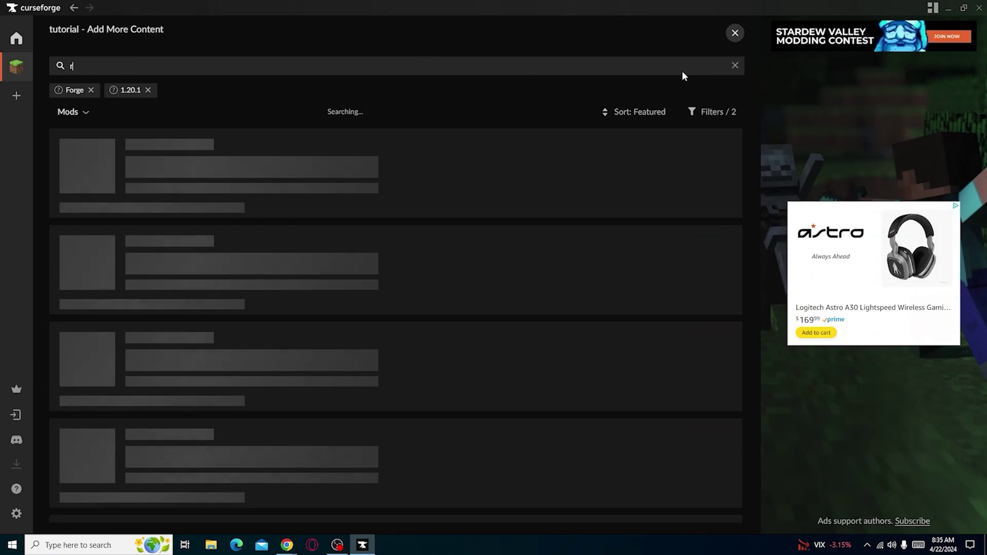
left_click(715, 148)
- Search 'odulu' and install the Oculus shader mod, then leave the catalogue
left_click(734, 65)
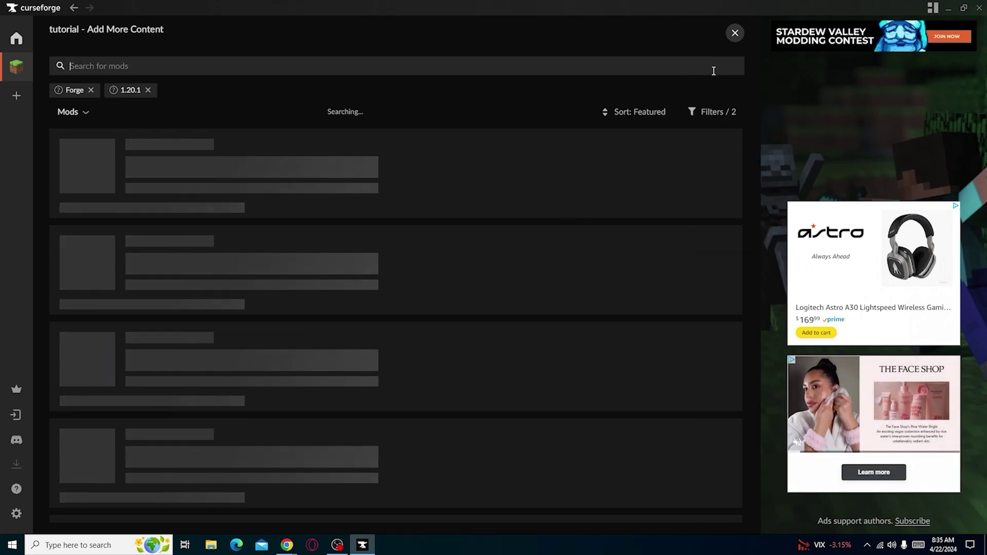
type("od")
type("ulus")
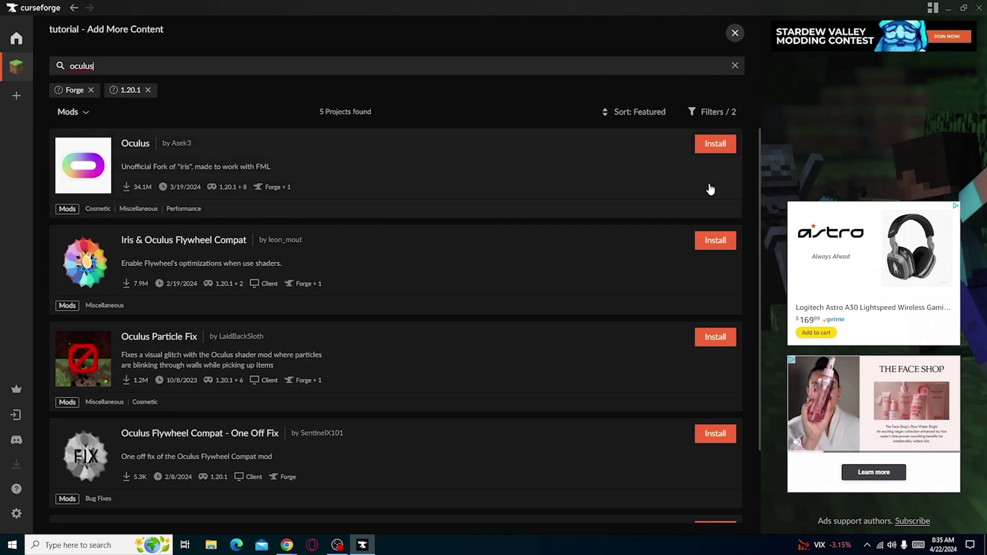
left_click(729, 146)
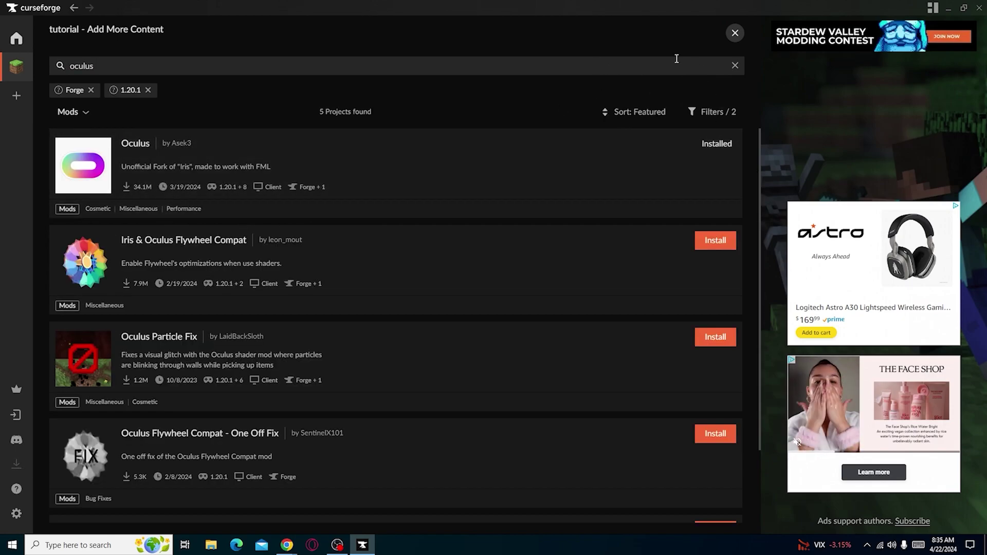
left_click(740, 35)
- Install the Fresh Animations and Mandala's GUI - Dark mode resource packs
left_click(148, 186)
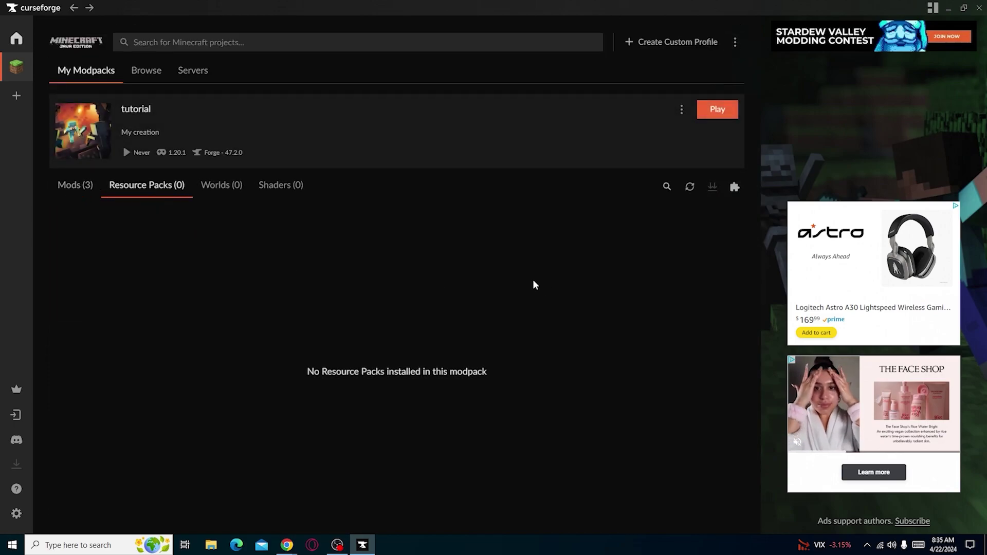
left_click(734, 187)
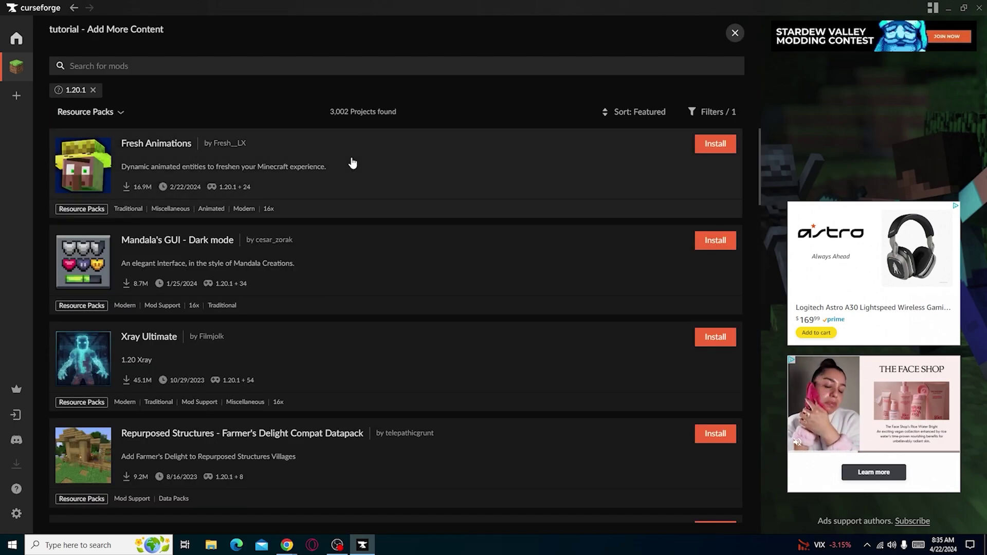
left_click(715, 144)
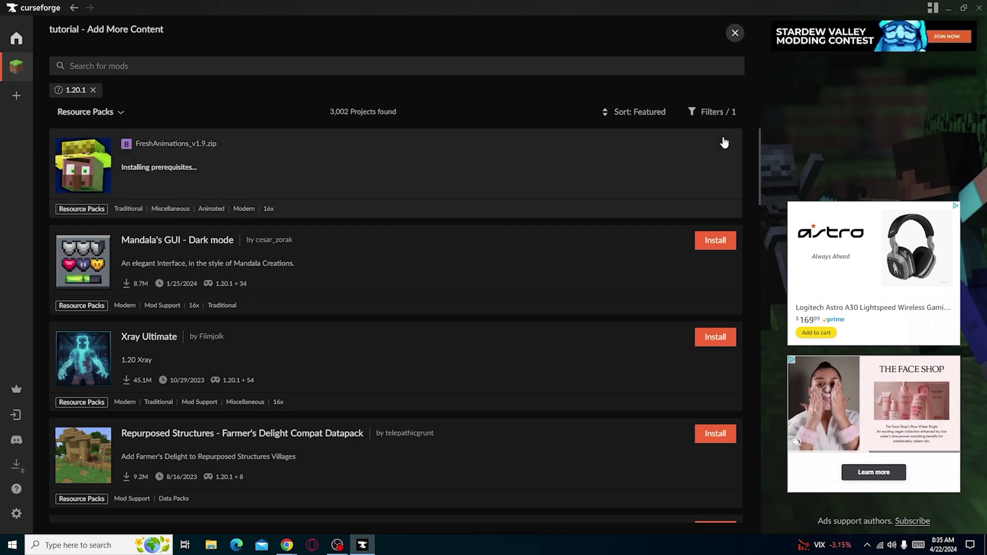
left_click(713, 250)
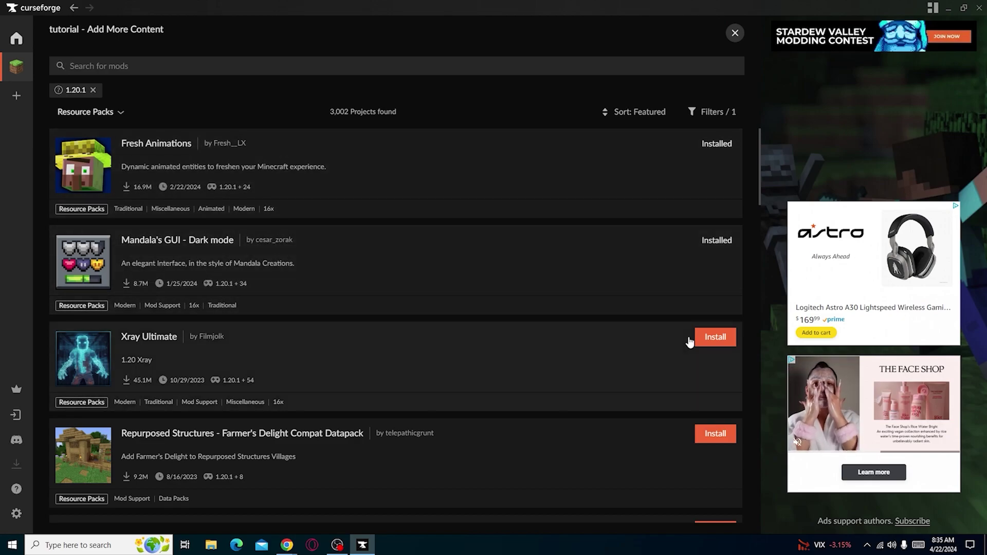
- Review the resource pack sort and category filter options, then return to the profile
scroll(460, 256, "down", 1)
scroll(460, 255, "up", 1)
left_click(637, 112)
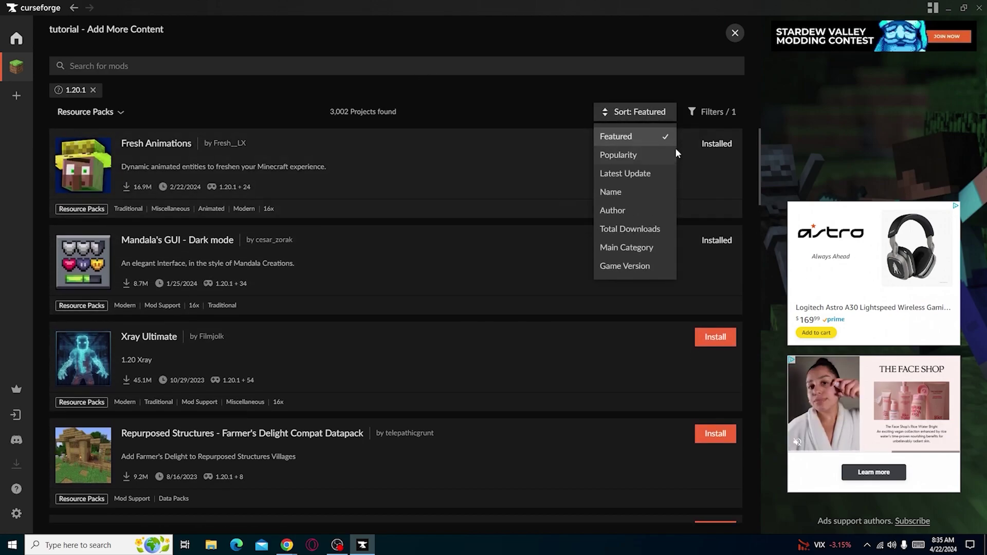
left_click(702, 114)
left_click(692, 251)
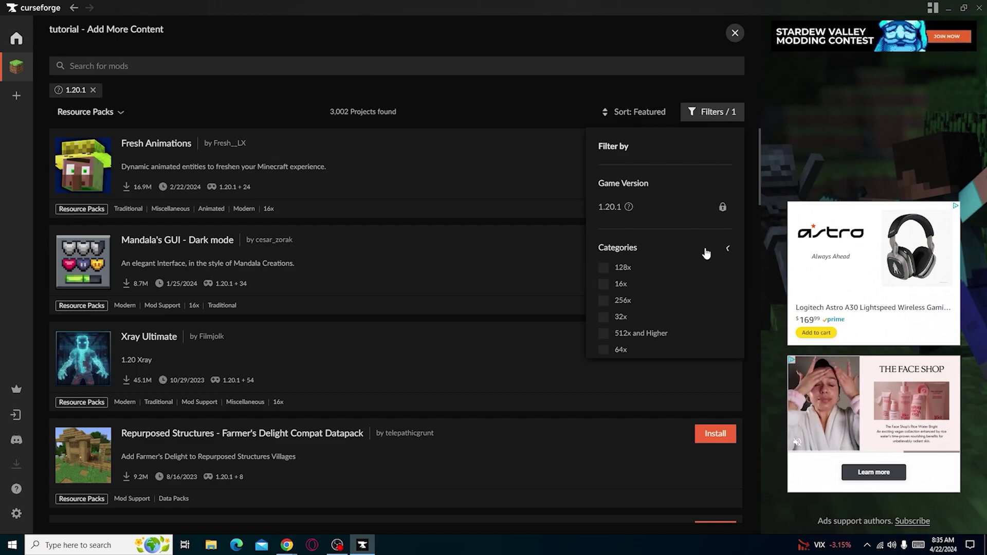
scroll(666, 445, "down", 1)
scroll(688, 360, "up", 1)
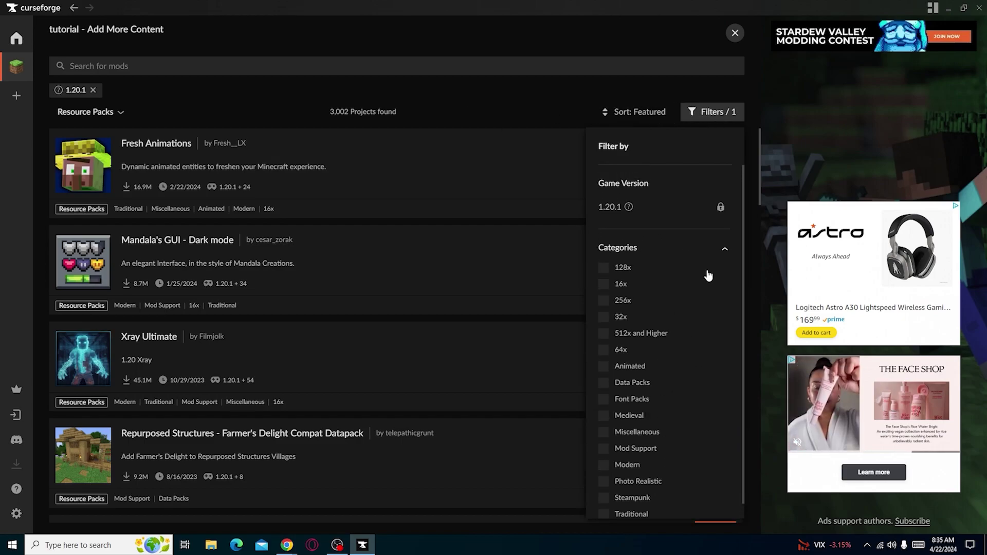
left_click(373, 91)
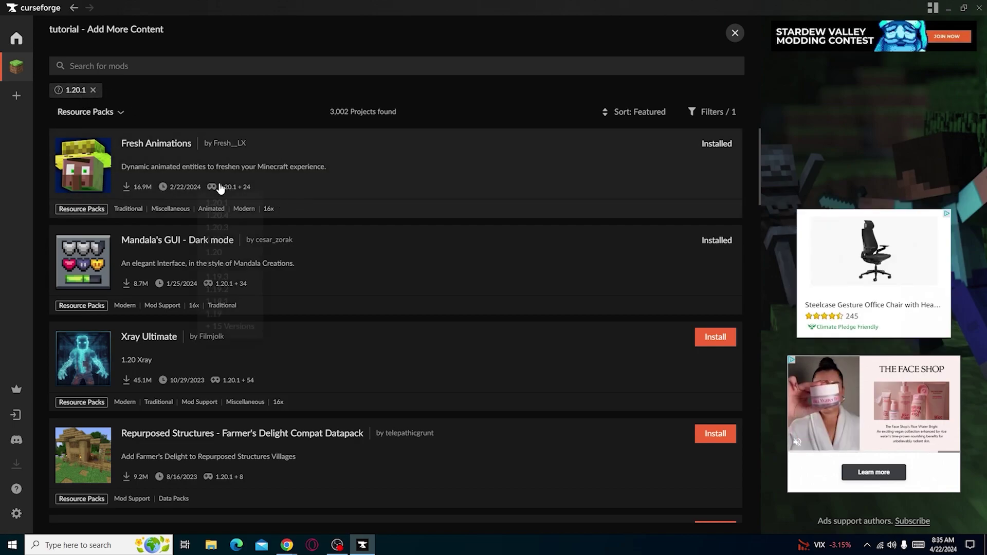
mouse_move(220, 188)
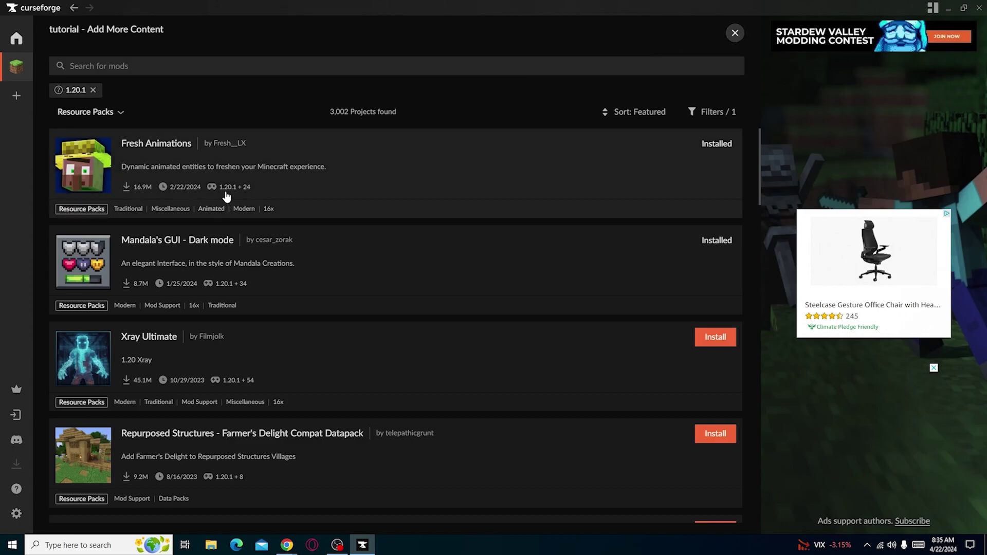
left_click(735, 32)
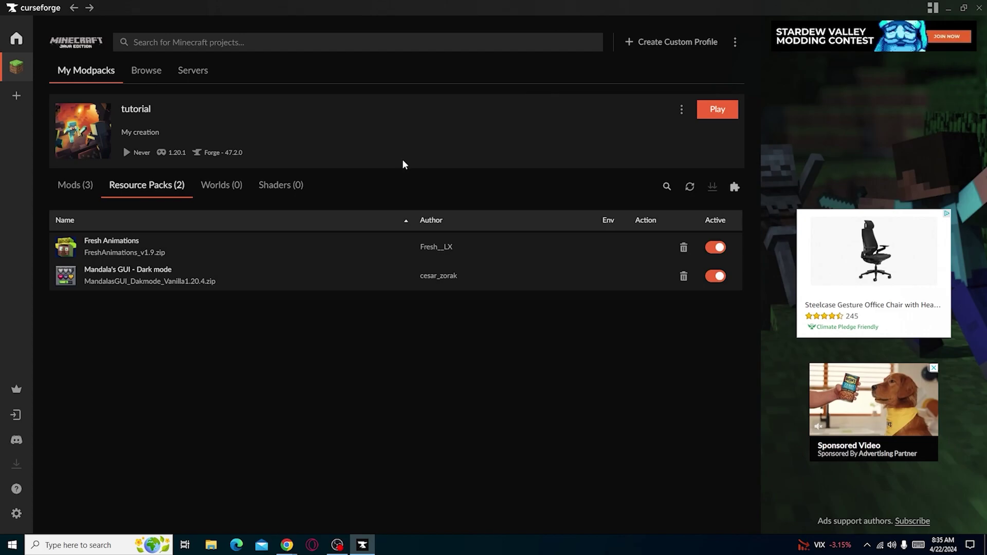
- Browse the Worlds catalogue without adding any, then open the profile's modding folder
left_click(221, 185)
left_click(735, 187)
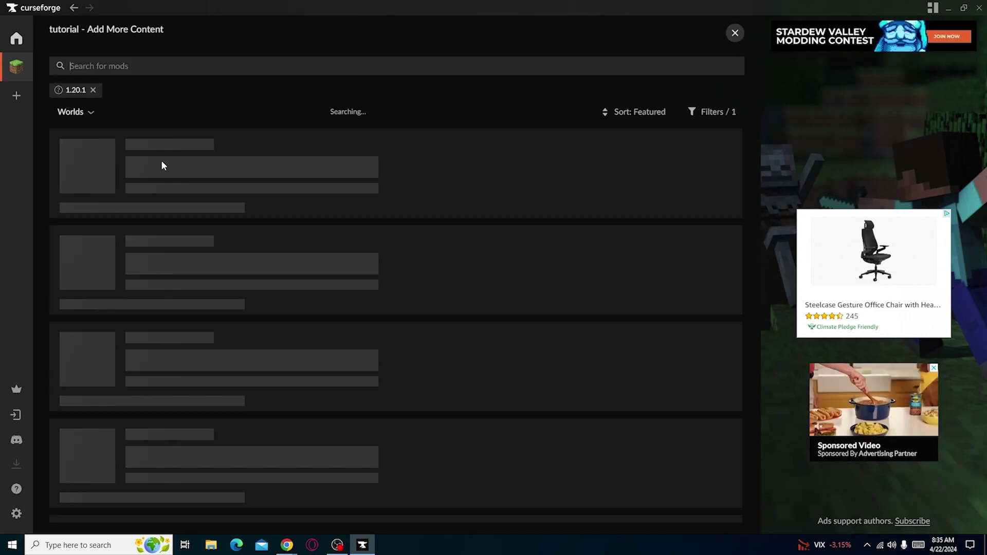
scroll(309, 207, "down", 1)
scroll(392, 222, "up", 1)
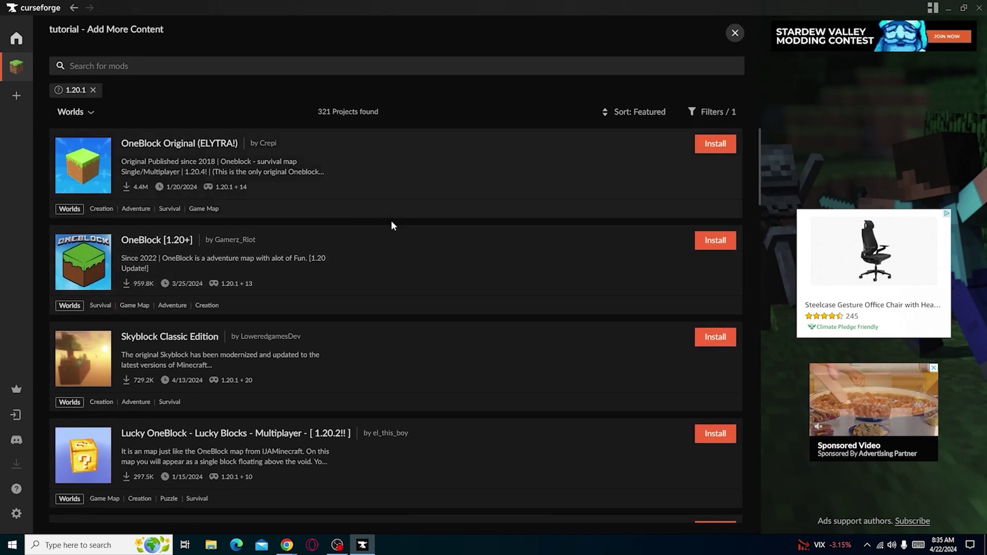
scroll(526, 482, "down", 1)
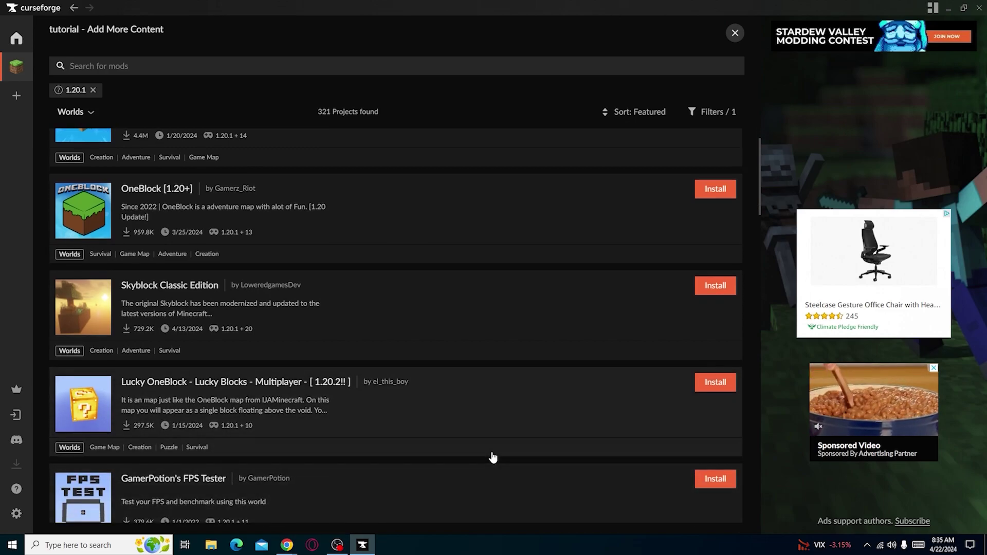
scroll(530, 465, "up", 1)
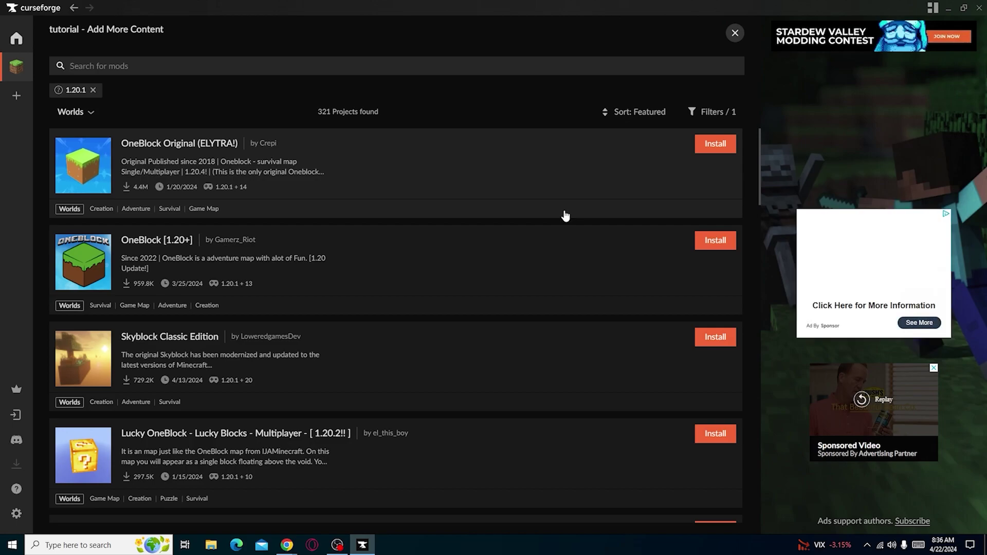
left_click(735, 33)
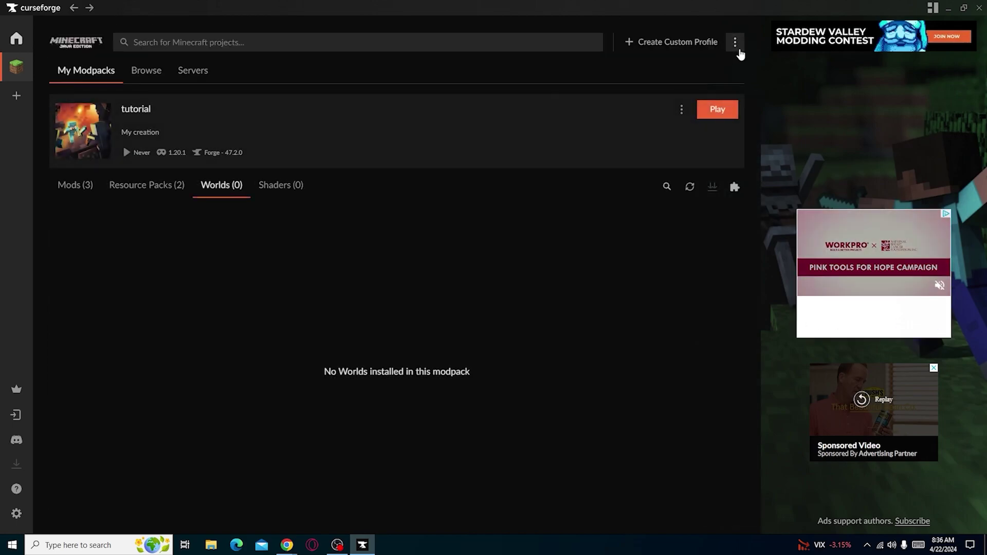
left_click(735, 42)
left_click(714, 89)
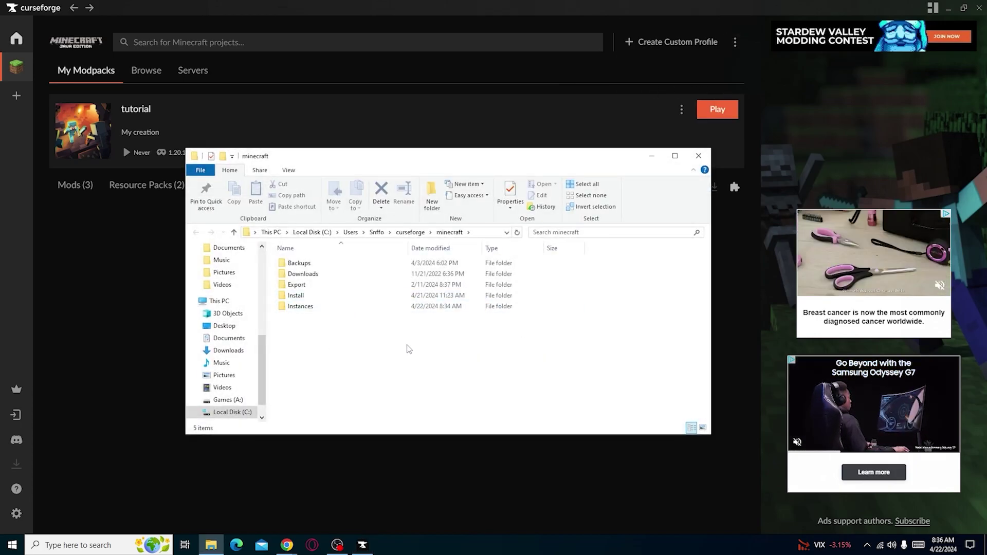
- Close File Explorer and install the Skyblock Classic Edition world into the profile
left_click(704, 152)
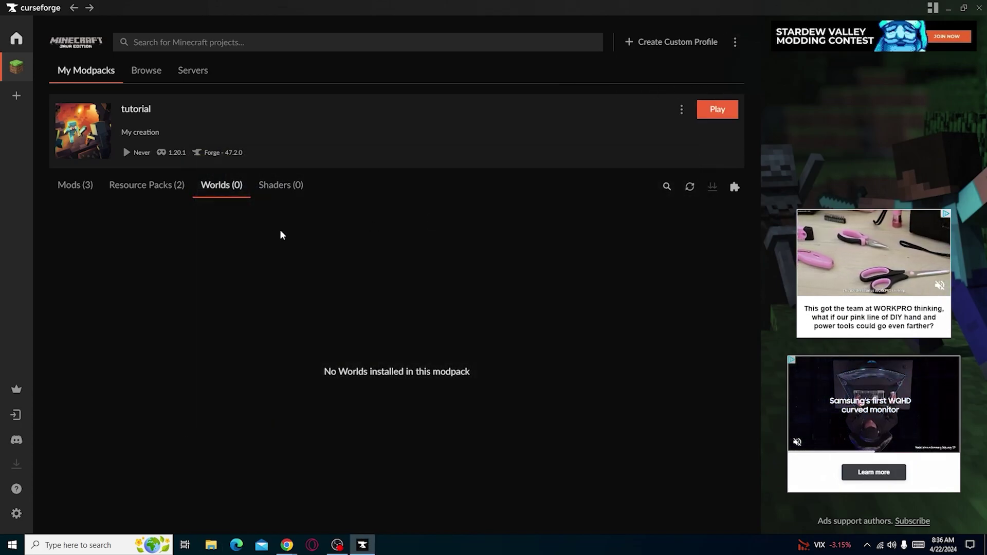
left_click(282, 190)
left_click(215, 192)
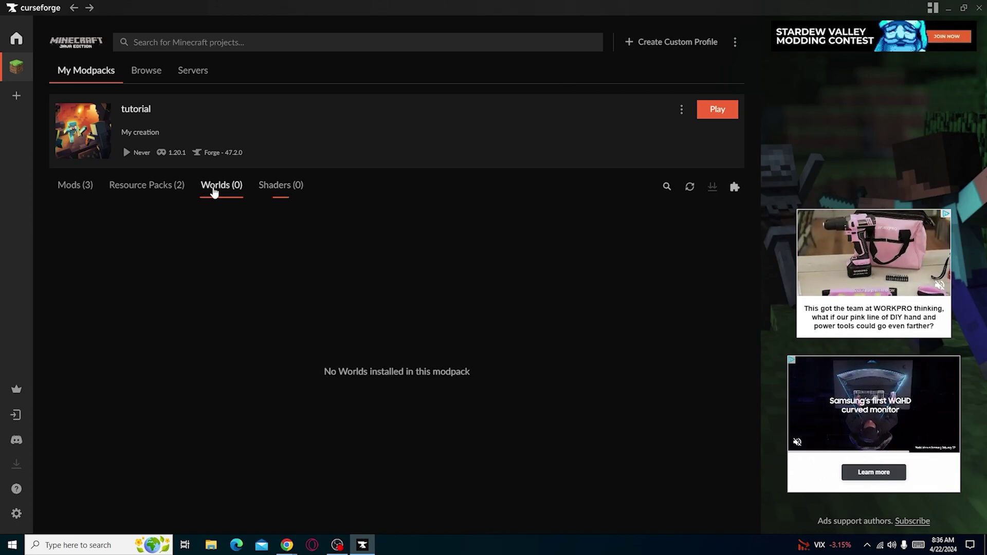
left_click(734, 188)
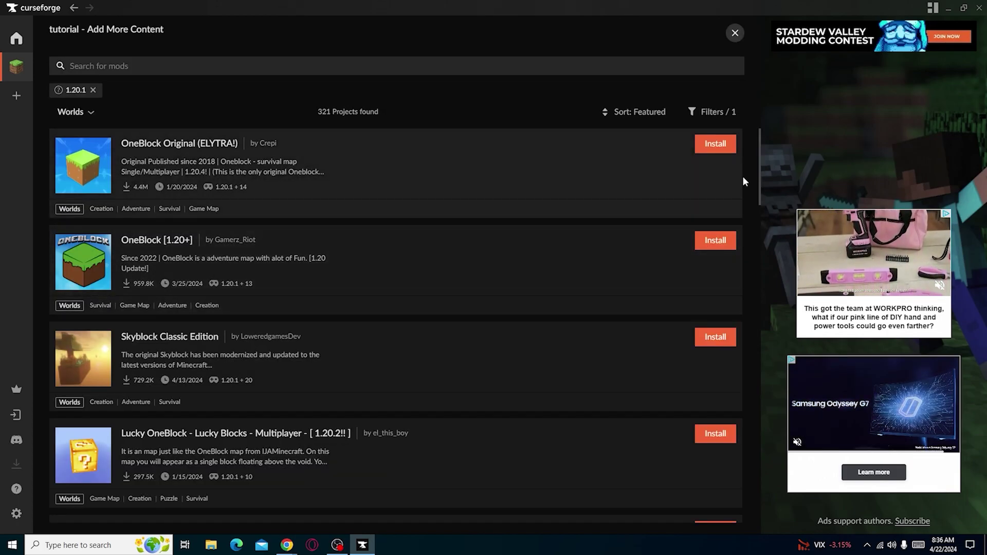
left_click(700, 335)
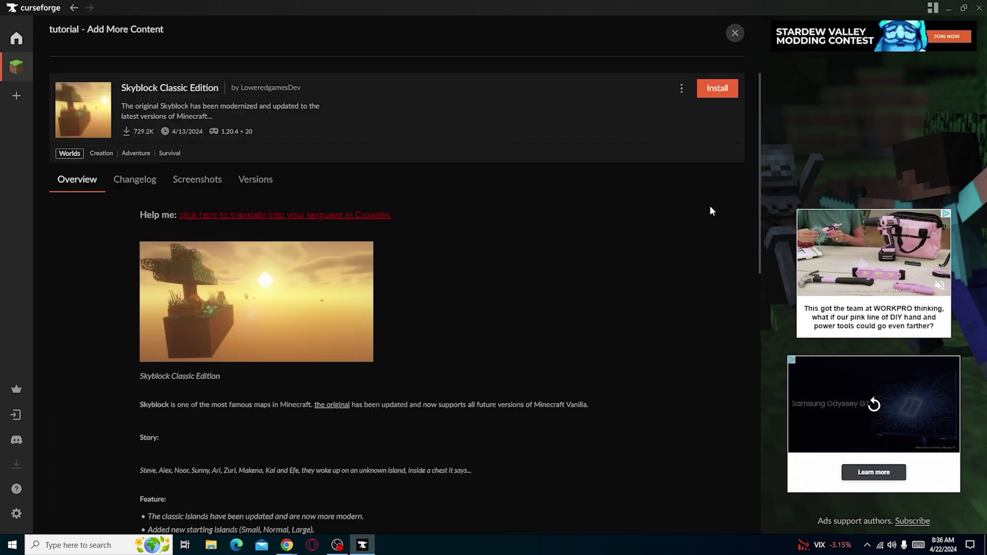
left_click(717, 91)
- Install Complementary Reimagined, Complementary Unbound and MakeUp - Ultra Fast shaders, then launch the profile
left_click(288, 186)
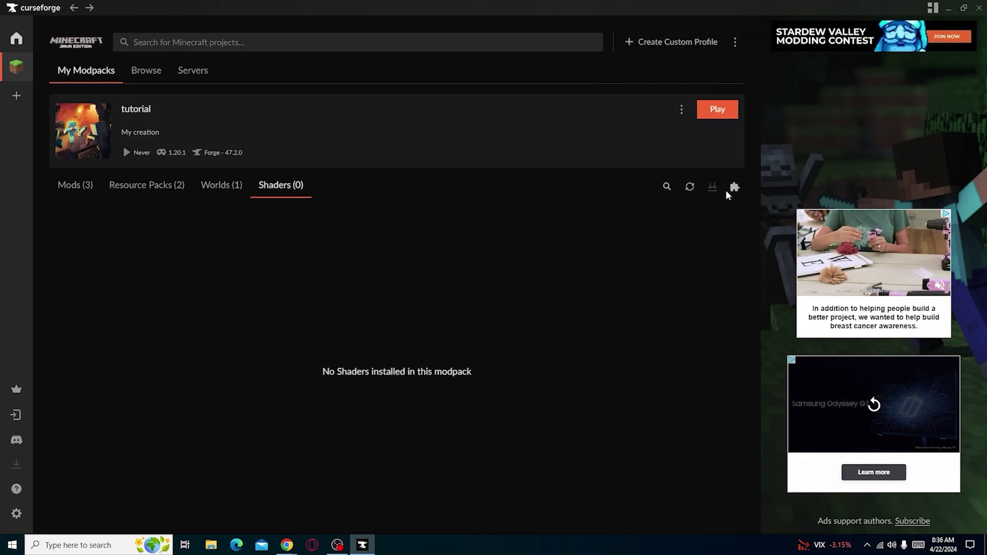
left_click(726, 190)
left_click(725, 143)
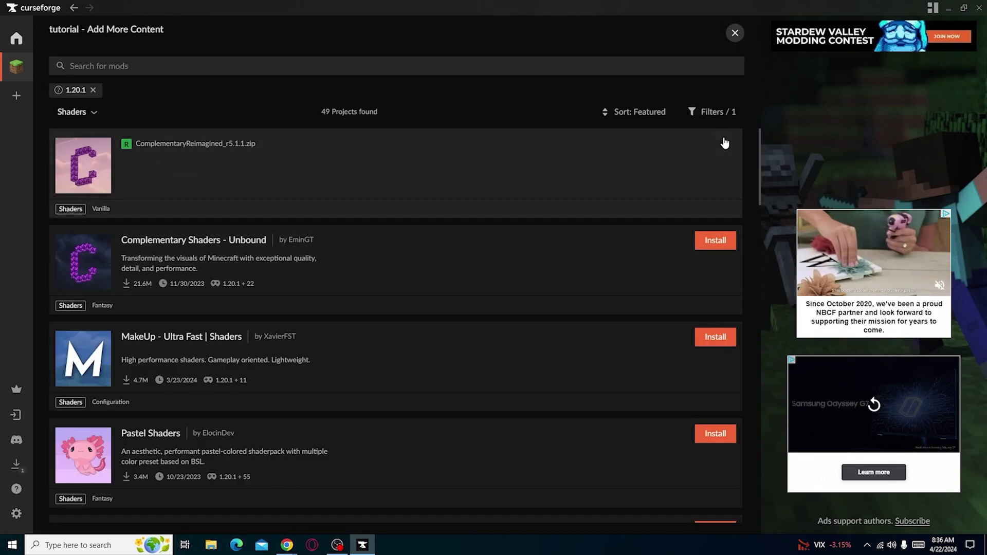
left_click(715, 241)
left_click(717, 338)
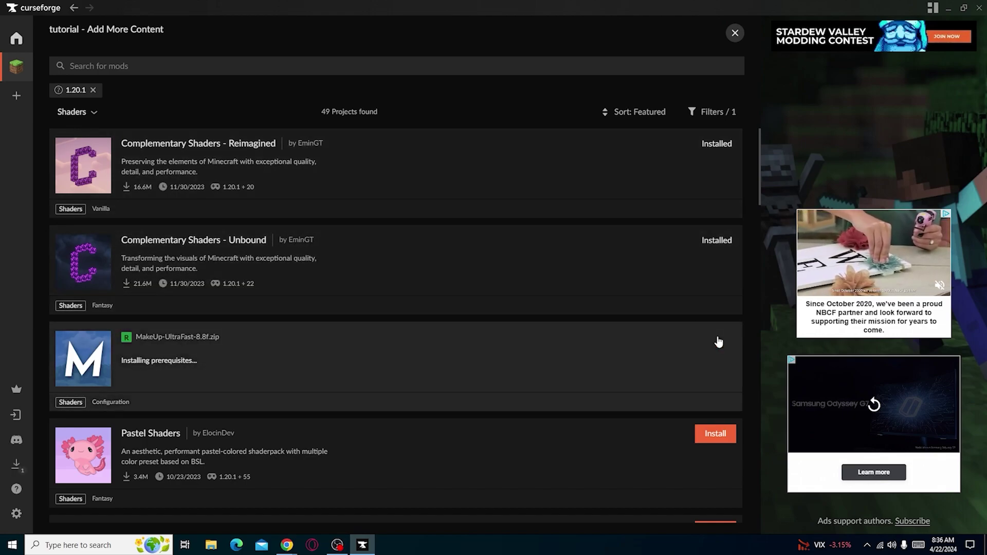
left_click(734, 33)
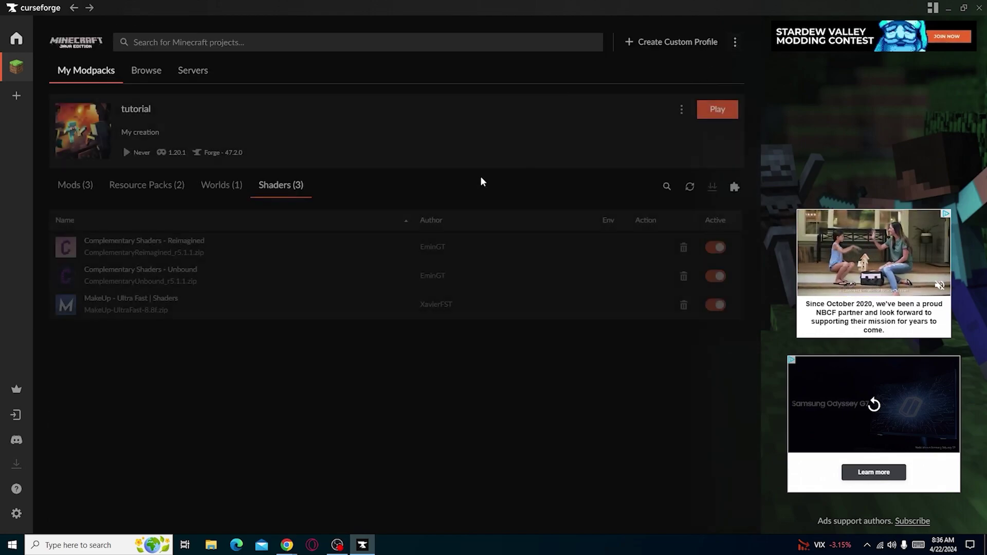
left_click(72, 184)
left_click(719, 109)
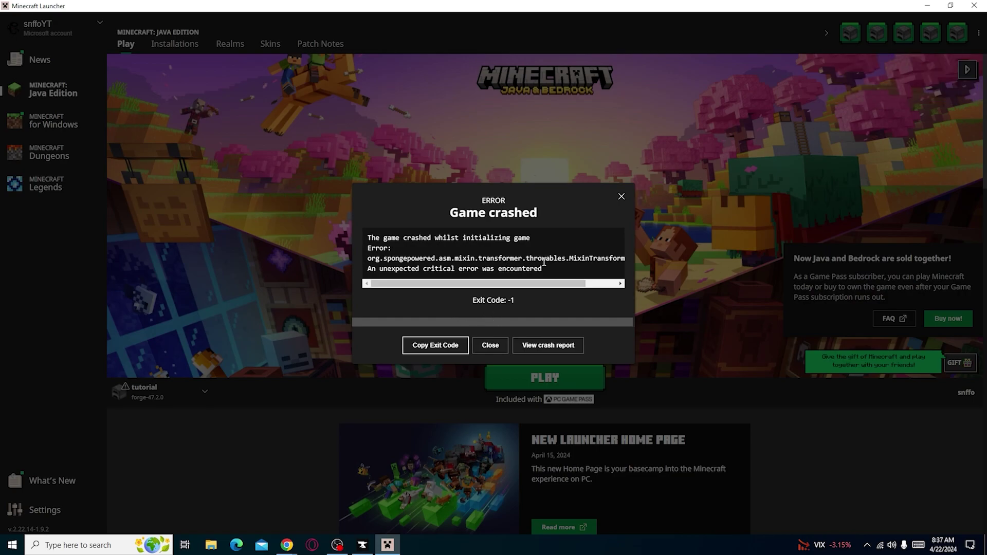
- Read the crash report citing the Oculus/Rubidium Mixin failure, then dismiss the Game crashed error
left_click(548, 344)
scroll(397, 282, "down", 15)
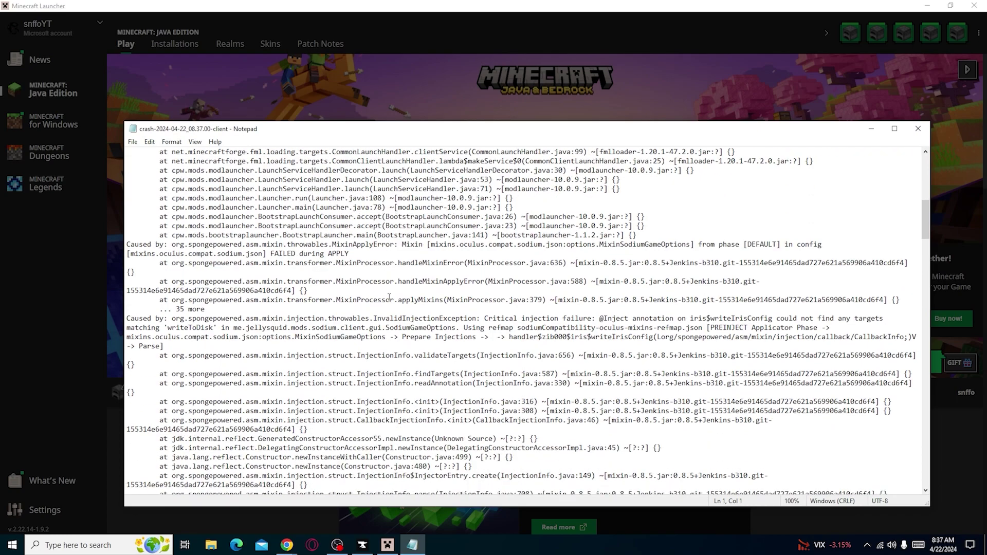
scroll(368, 274, "down", 6)
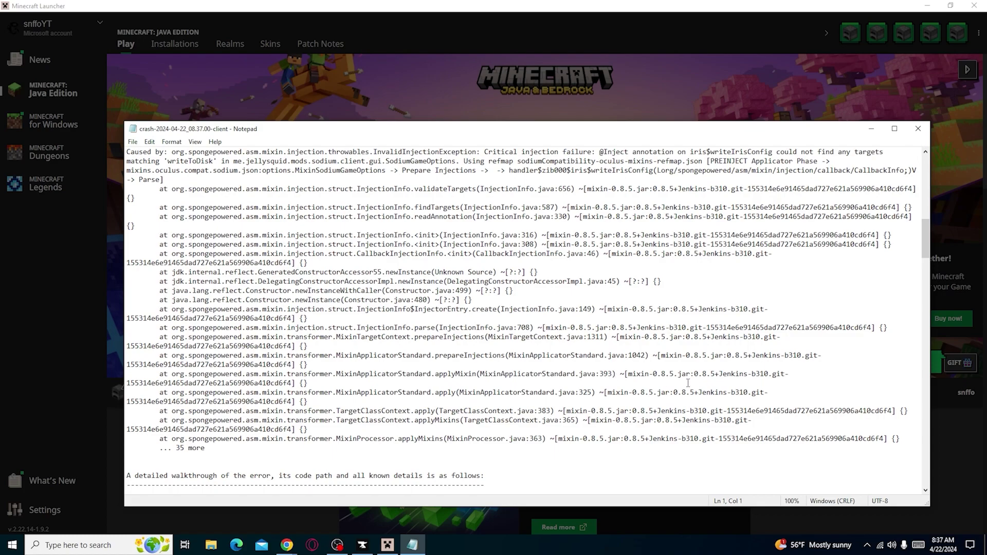
scroll(687, 383, "up", 2)
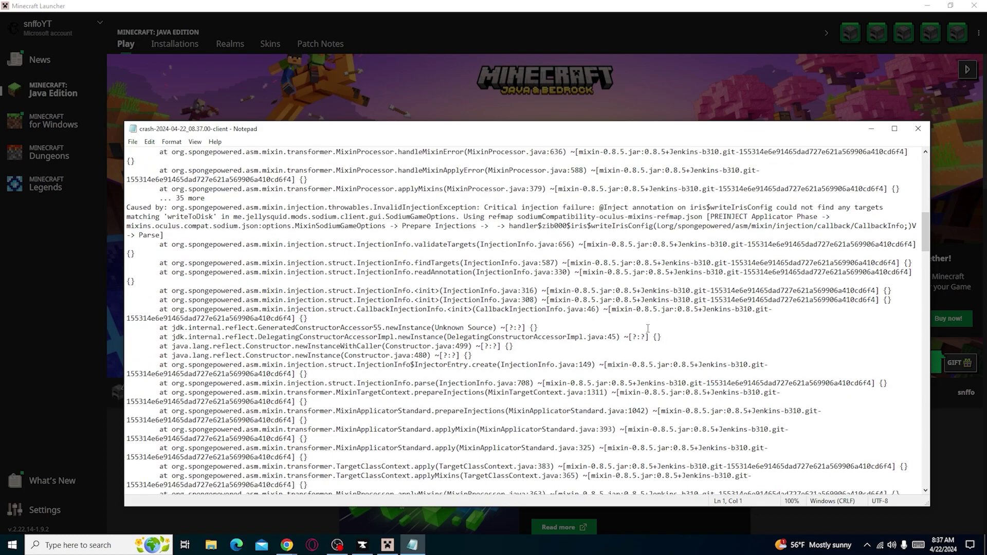
scroll(648, 328, "down", 8)
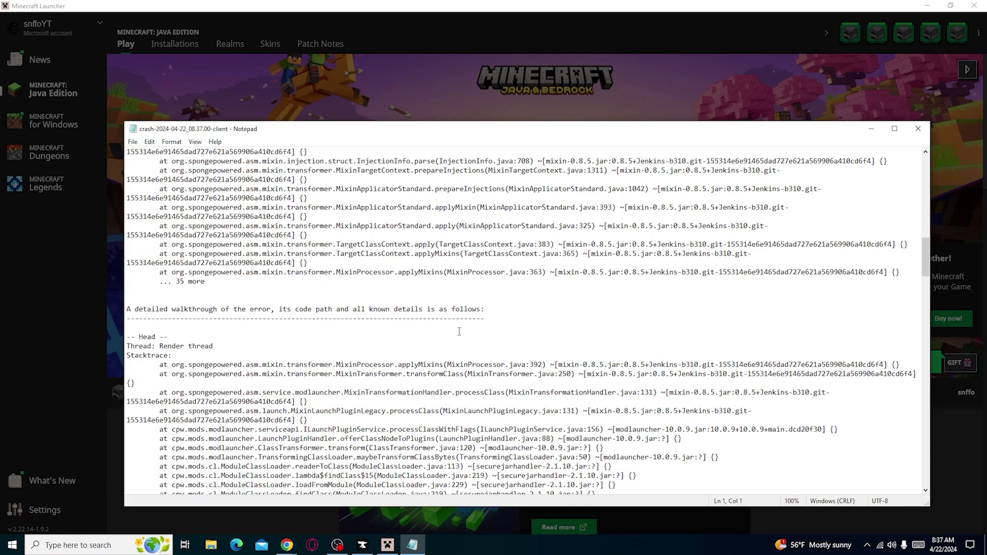
scroll(459, 331, "down", 5)
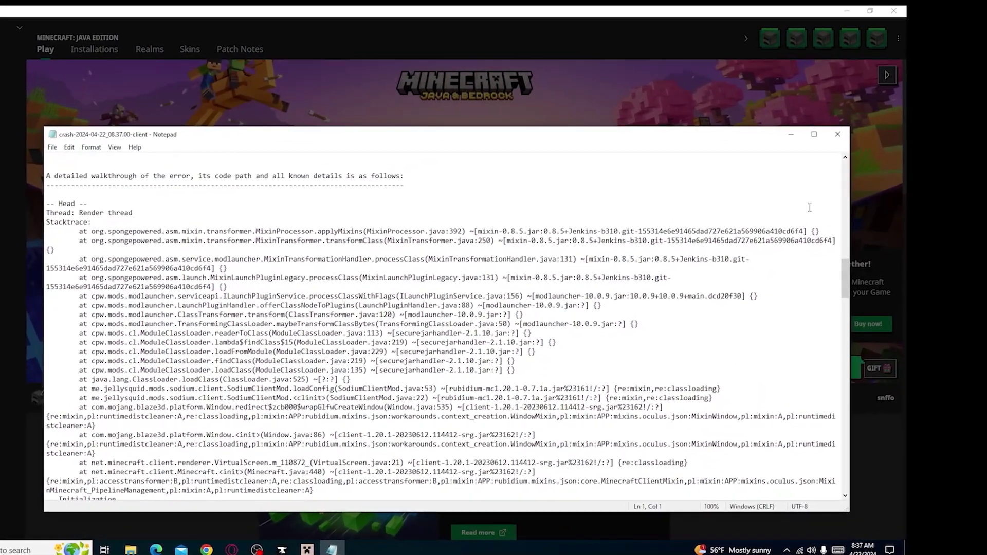
left_click(849, 134)
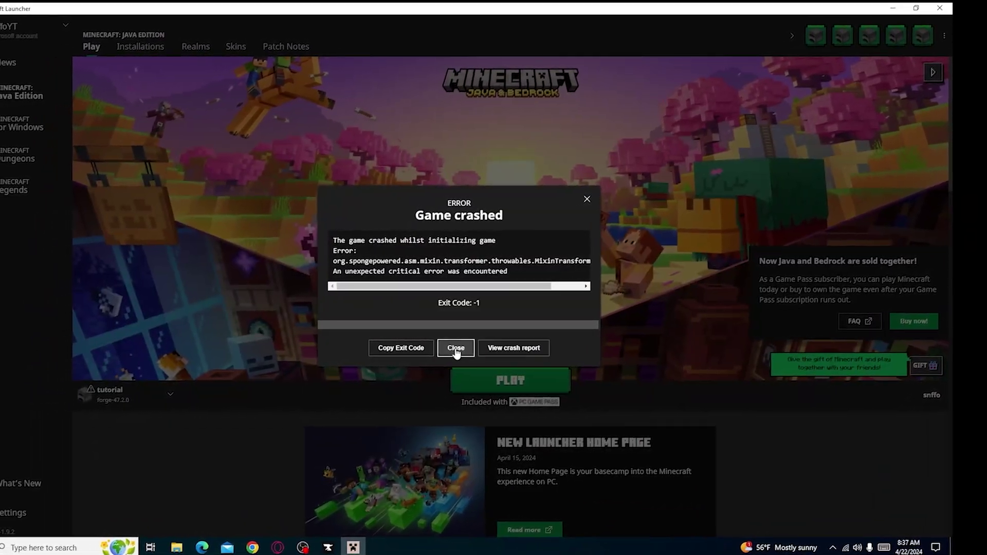
left_click(375, 350)
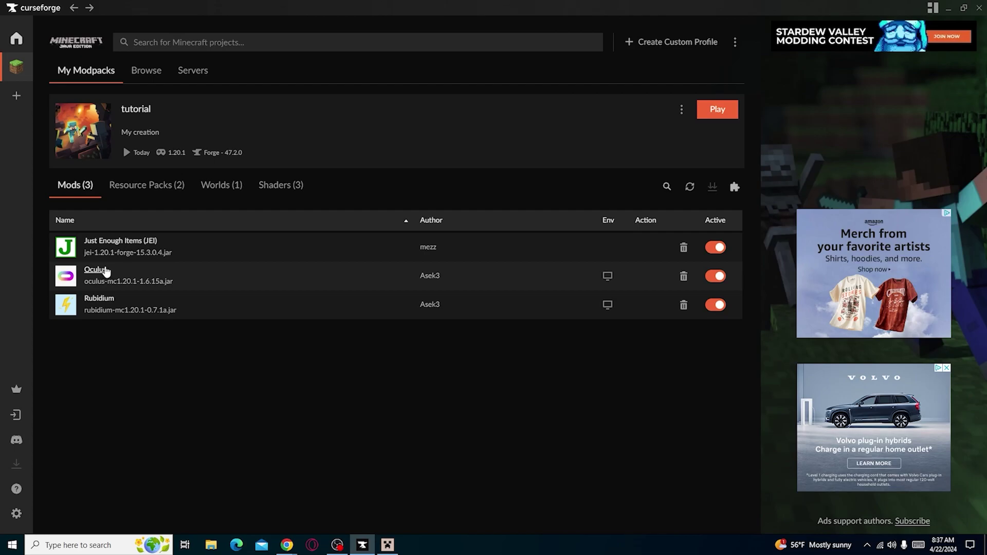
- Deactivate Rubidium in the tutorial profile and relaunch it
left_click(99, 302)
mouse_move(276, 153)
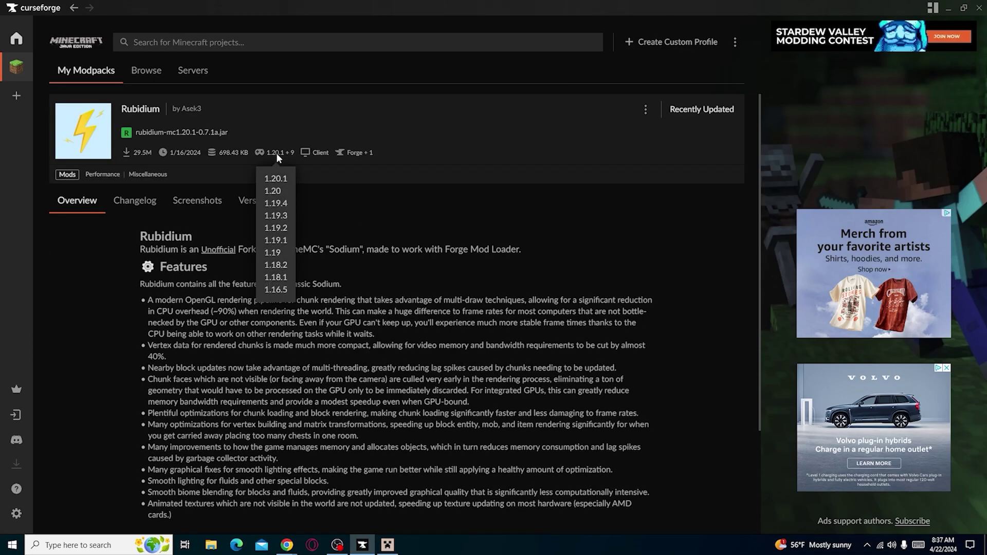
mouse_move(363, 150)
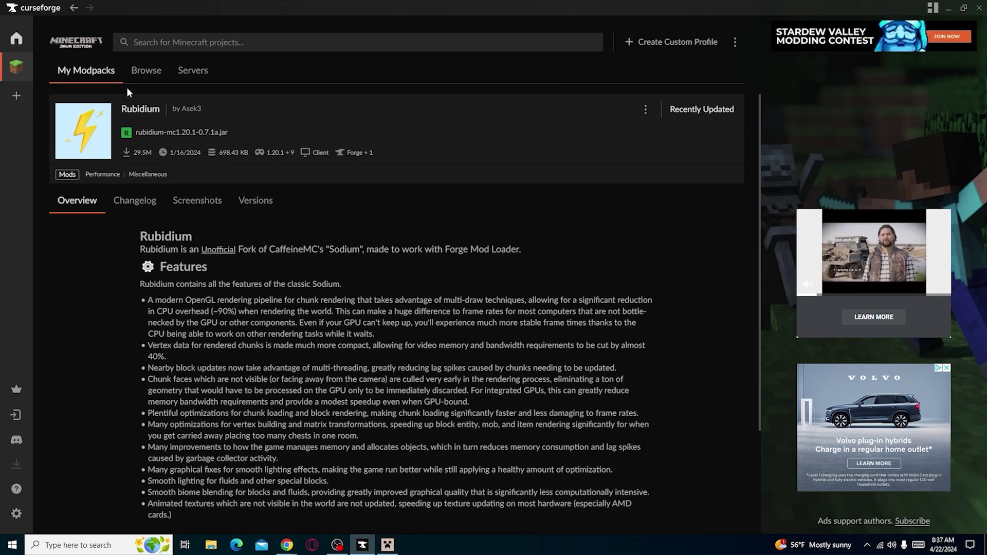
left_click(87, 72)
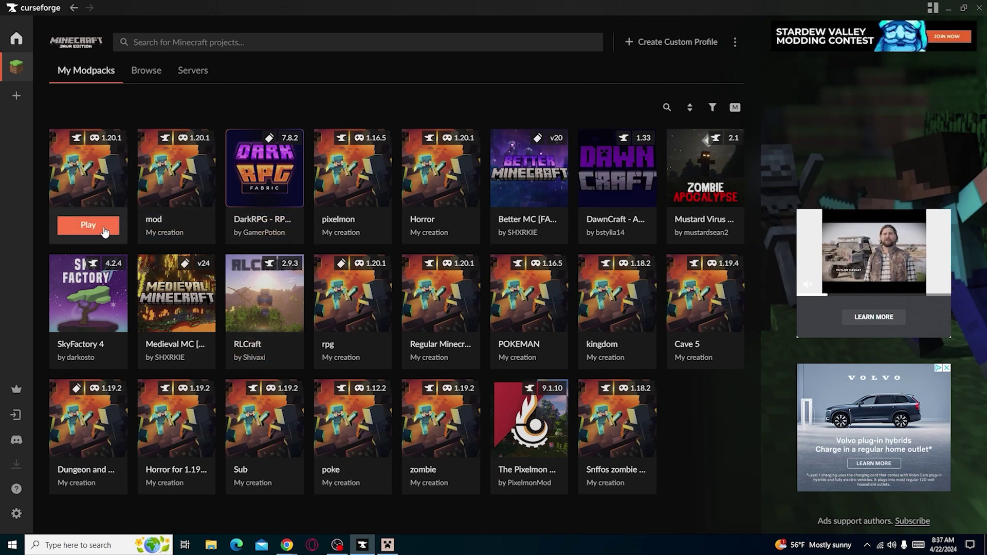
left_click(88, 168)
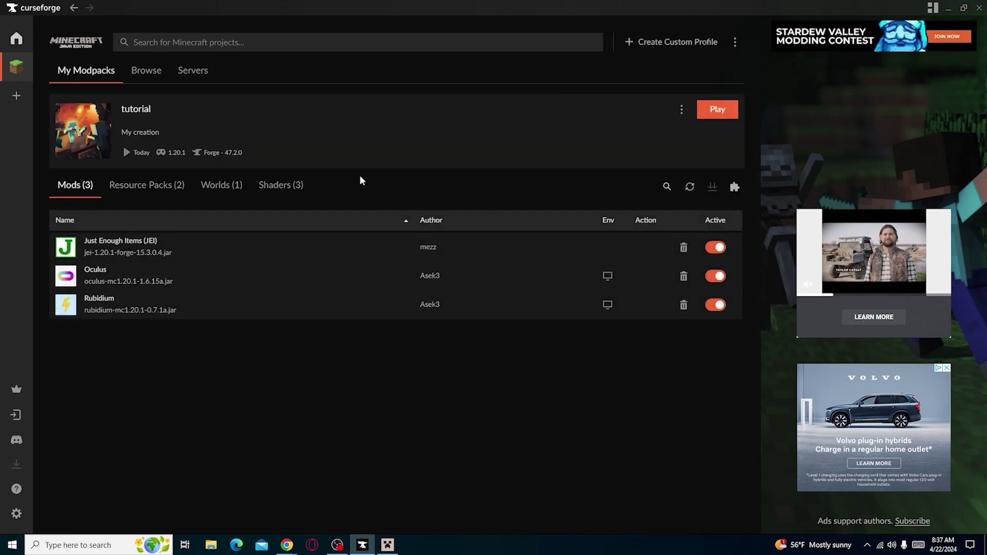
left_click(681, 113)
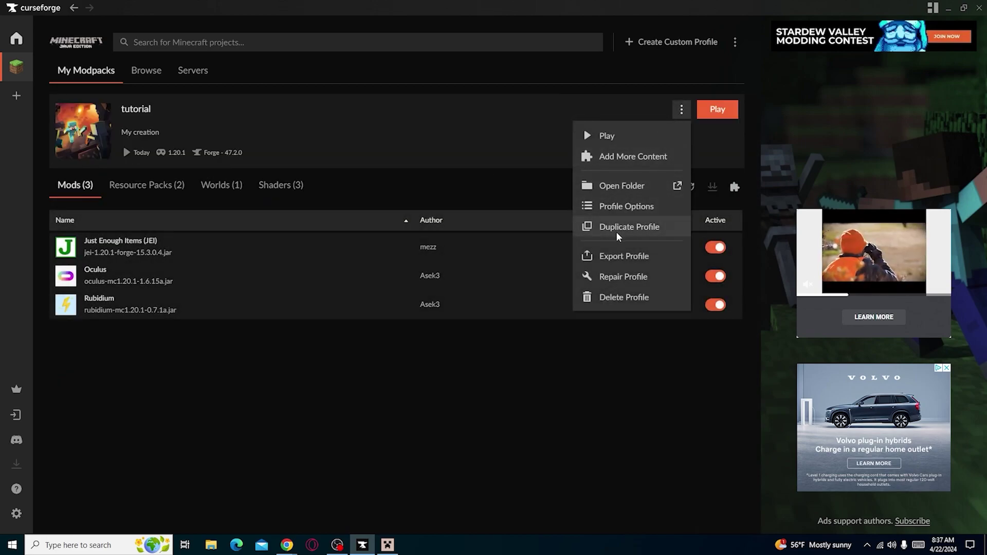
left_click(355, 138)
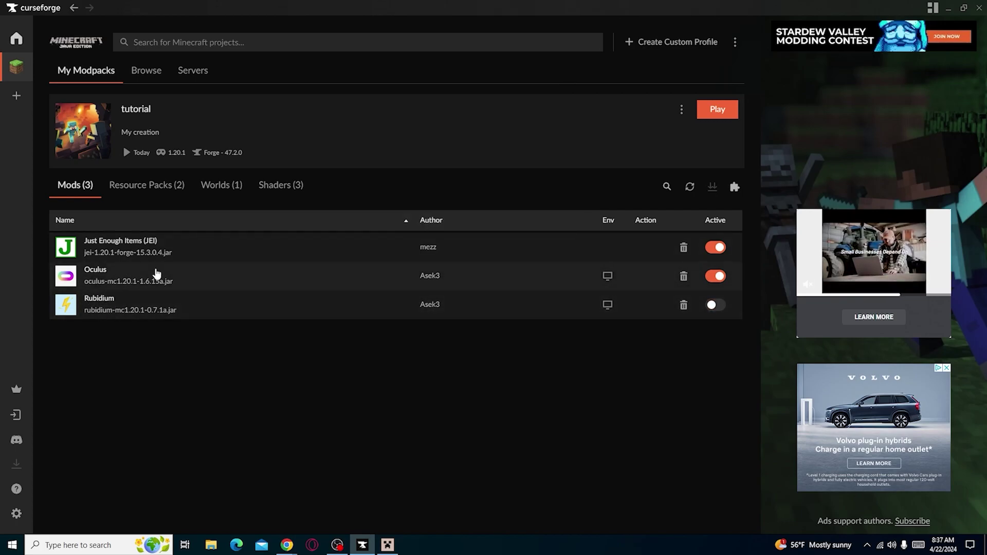
left_click(718, 110)
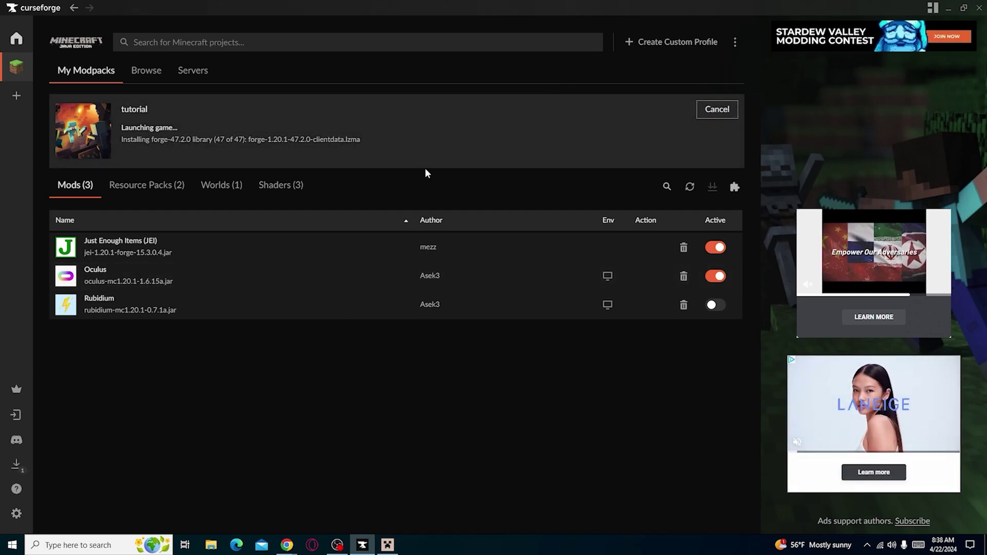
- Continue past the already-running warning, dismiss the accessibility prompt and check the loaded mods
left_click(447, 312)
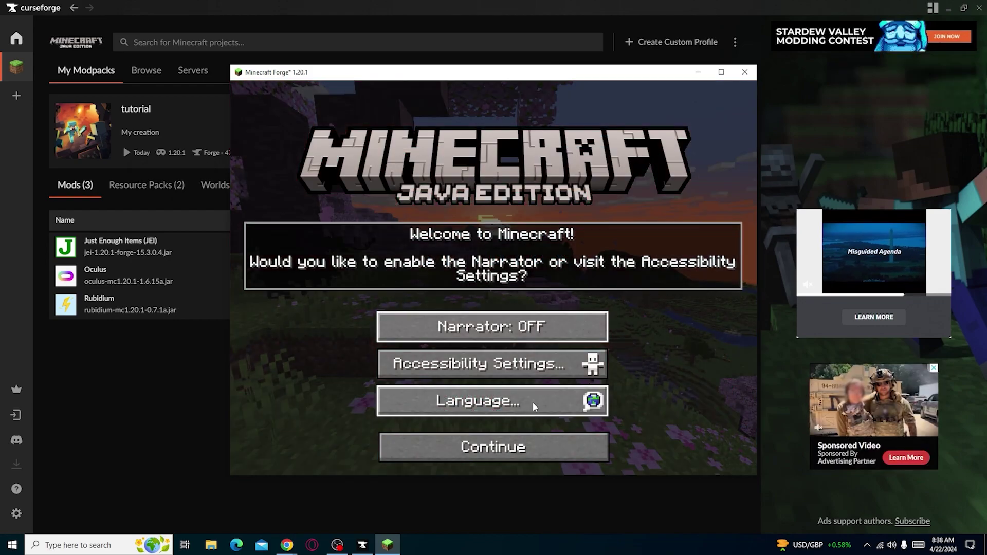
left_click(515, 443)
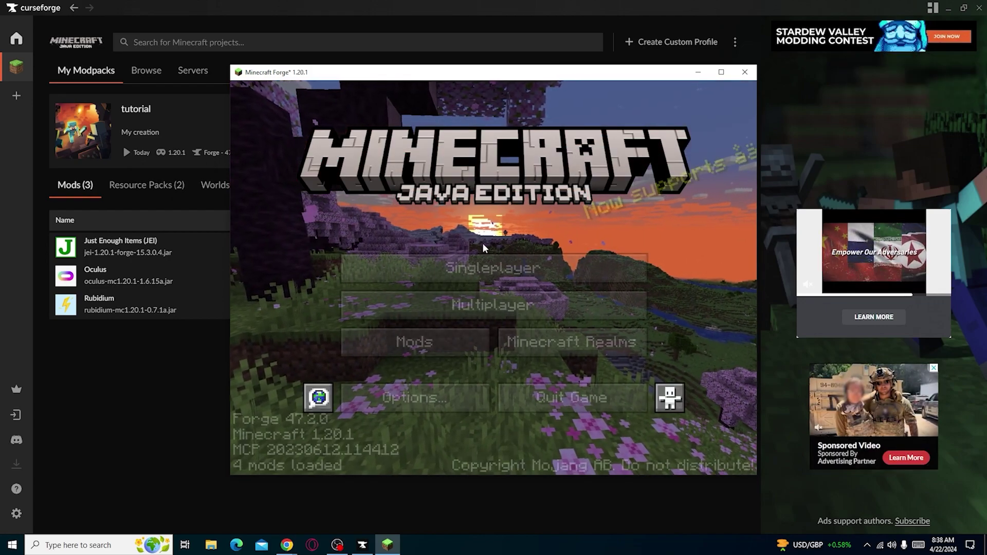
left_click(442, 340)
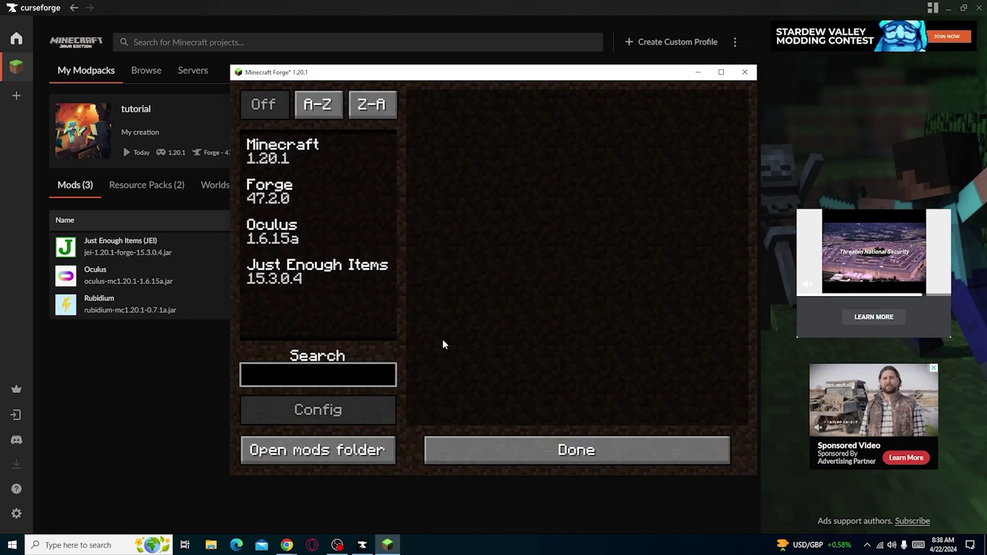
left_click(541, 446)
- Enable the ComplementaryReimagined_r5.1.1 shader pack in Video Settings, then play the singleplayer world
left_click(411, 397)
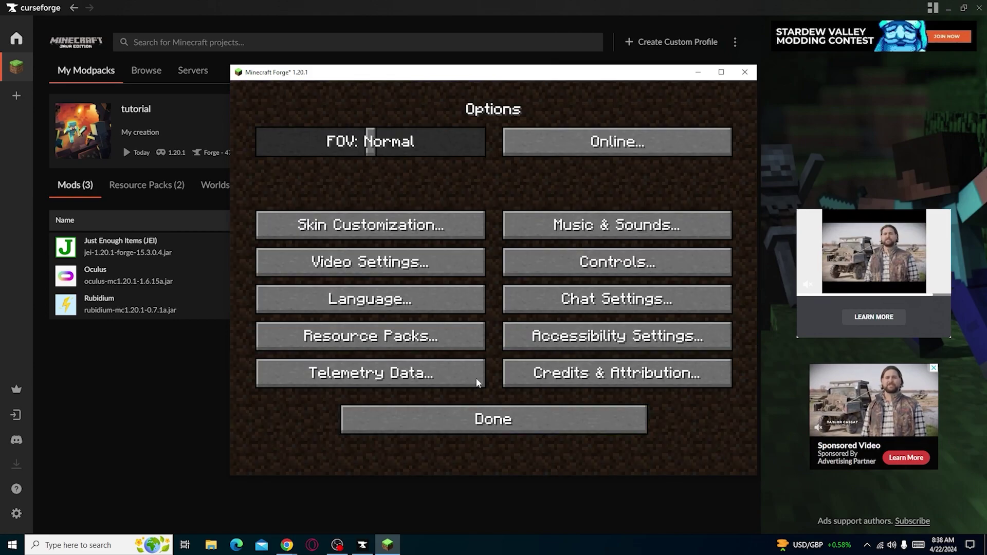
left_click(414, 262)
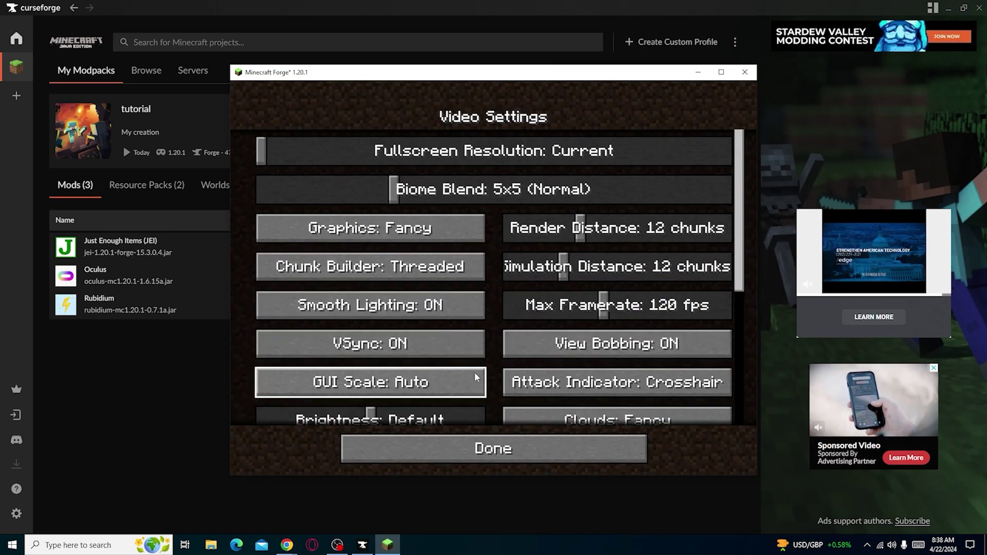
scroll(370, 390, "down", 3)
left_click(370, 406)
left_click(591, 188)
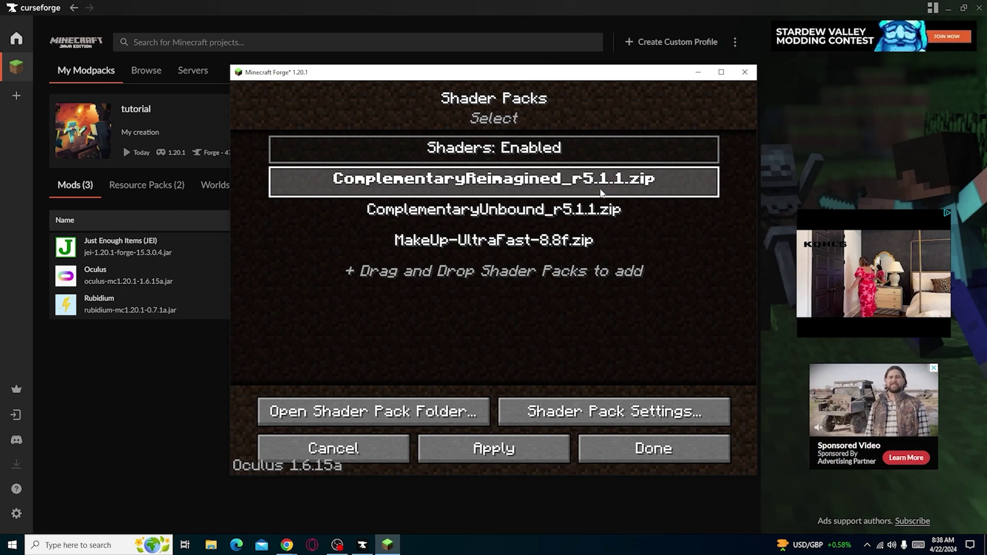
left_click(695, 459)
left_click(572, 443)
left_click(570, 426)
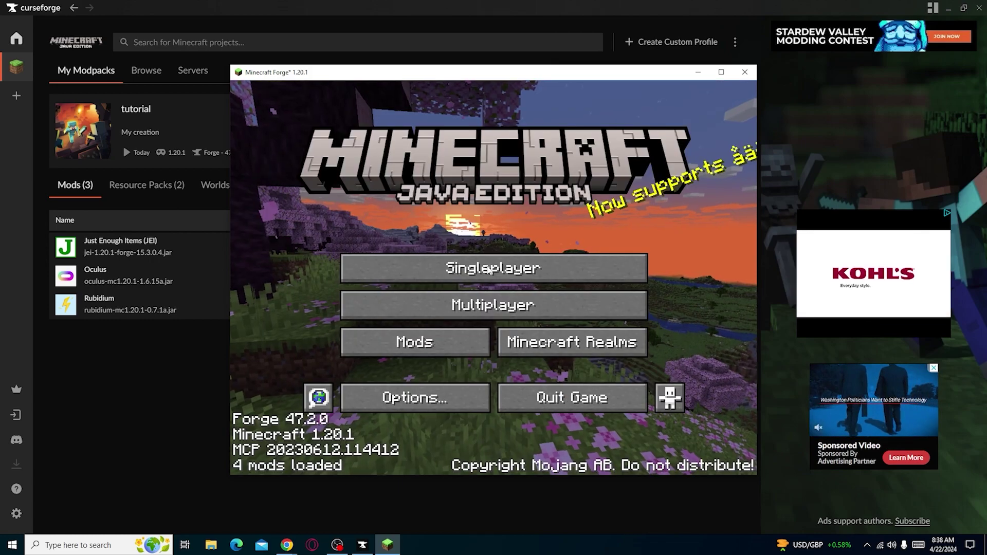
left_click(489, 270)
left_click(321, 185)
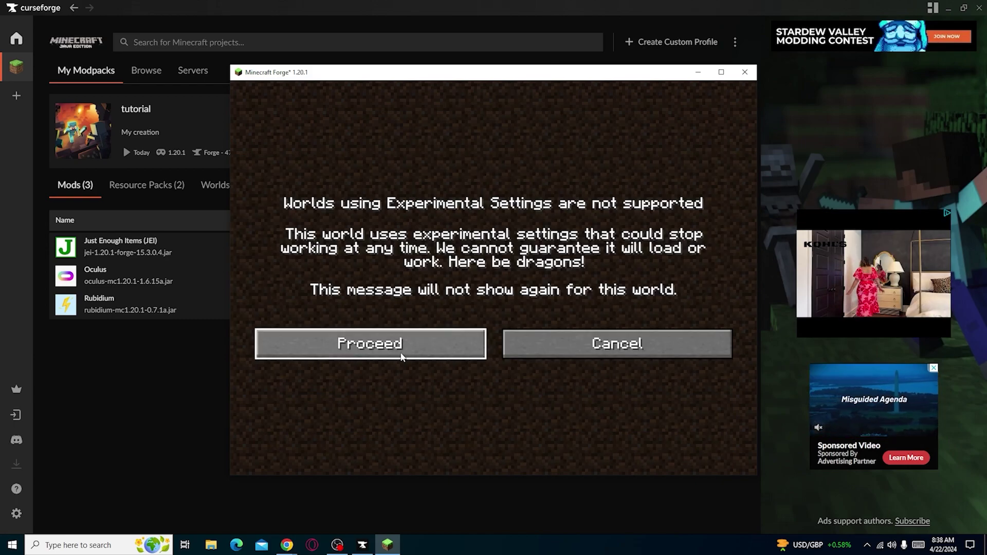
- Proceed past the experimental warning, respawn, then save, quit to title and exit Minecraft
left_click(449, 334)
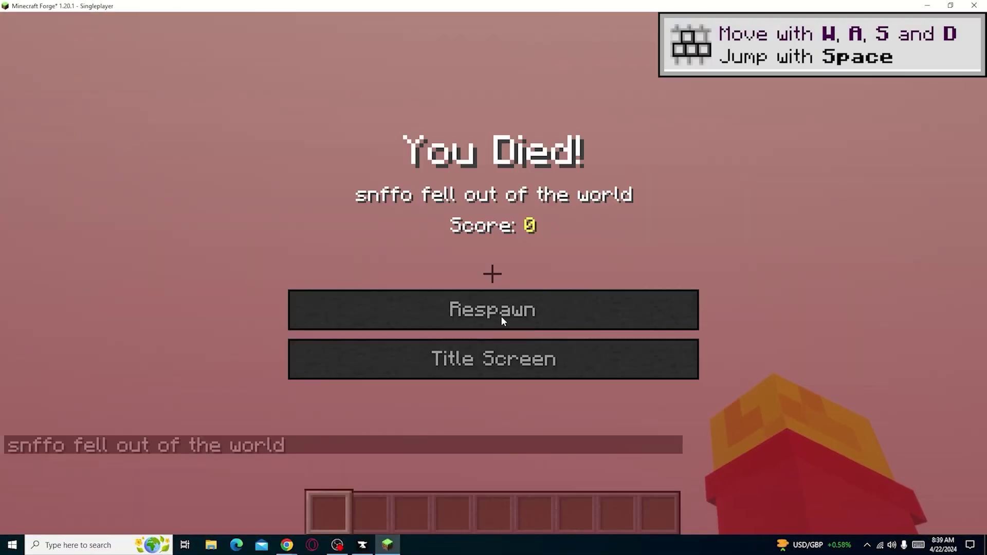
left_click(501, 315)
key("Escape")
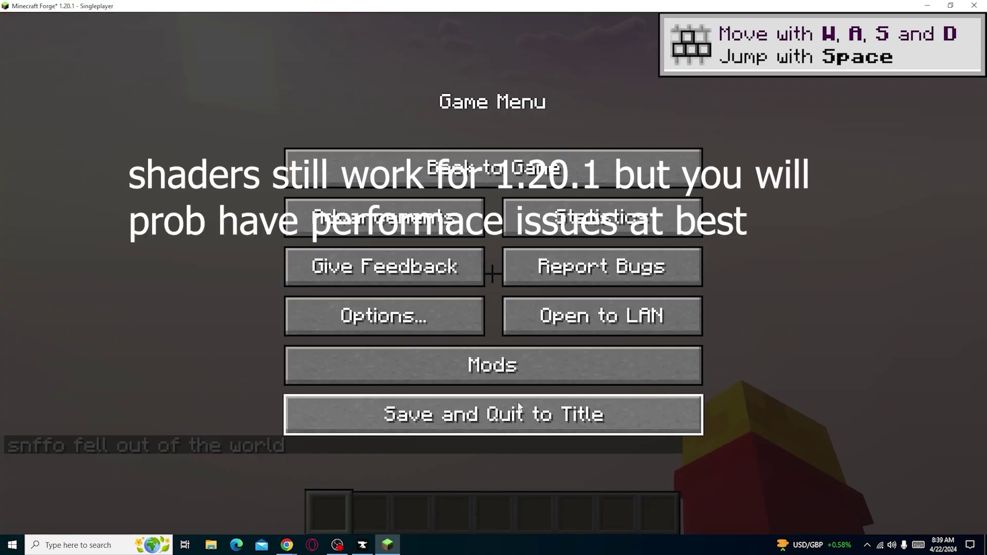
left_click(543, 408)
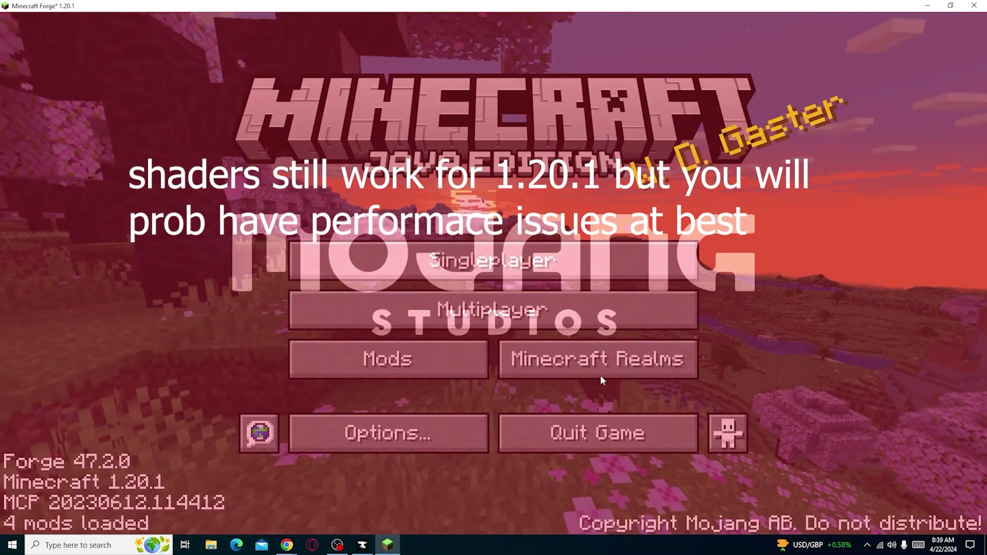
left_click(608, 430)
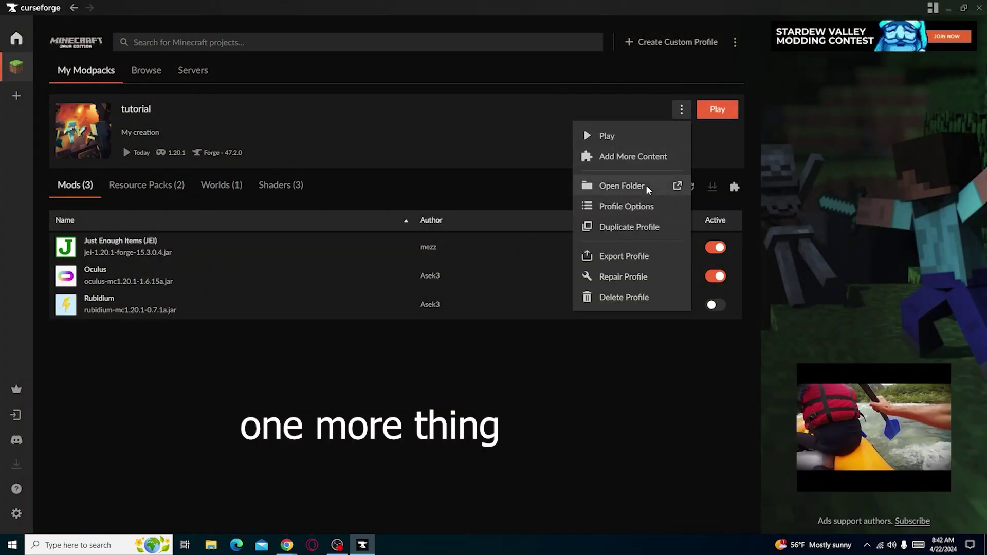
left_click(637, 206)
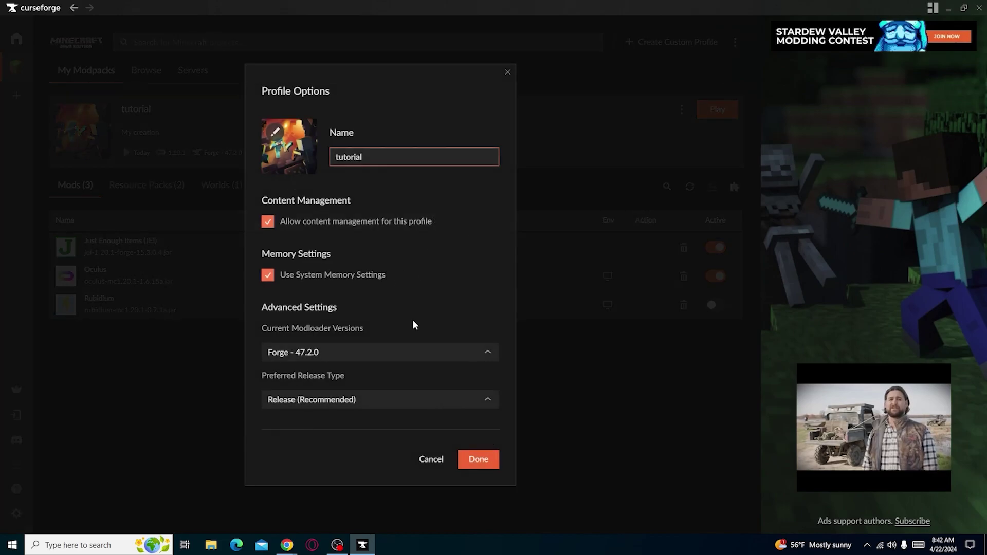
left_click(449, 465)
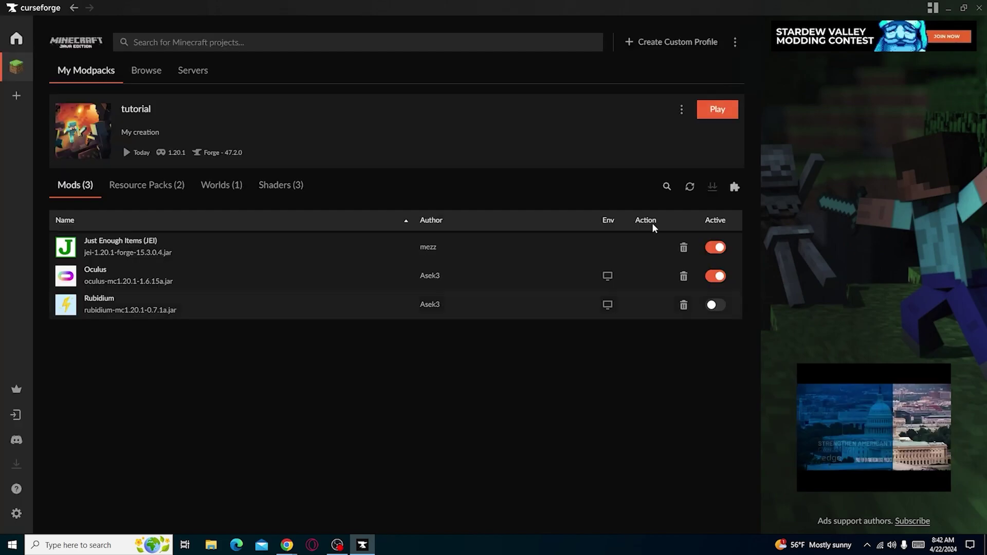
left_click(682, 109)
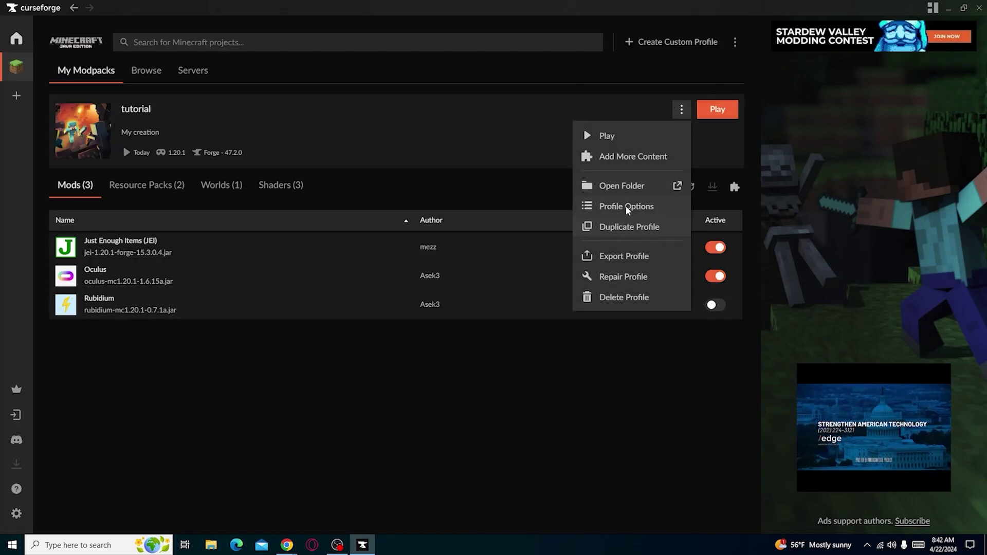